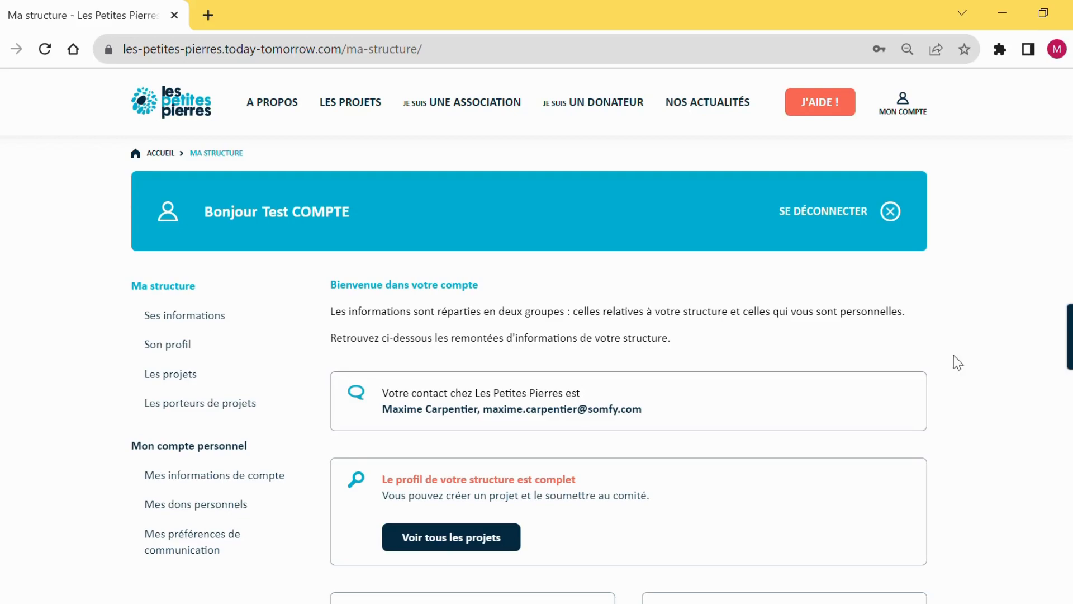
- Open the list of the organisation's campaigns and projects from the Mon compte area
click(905, 114)
click(186, 375)
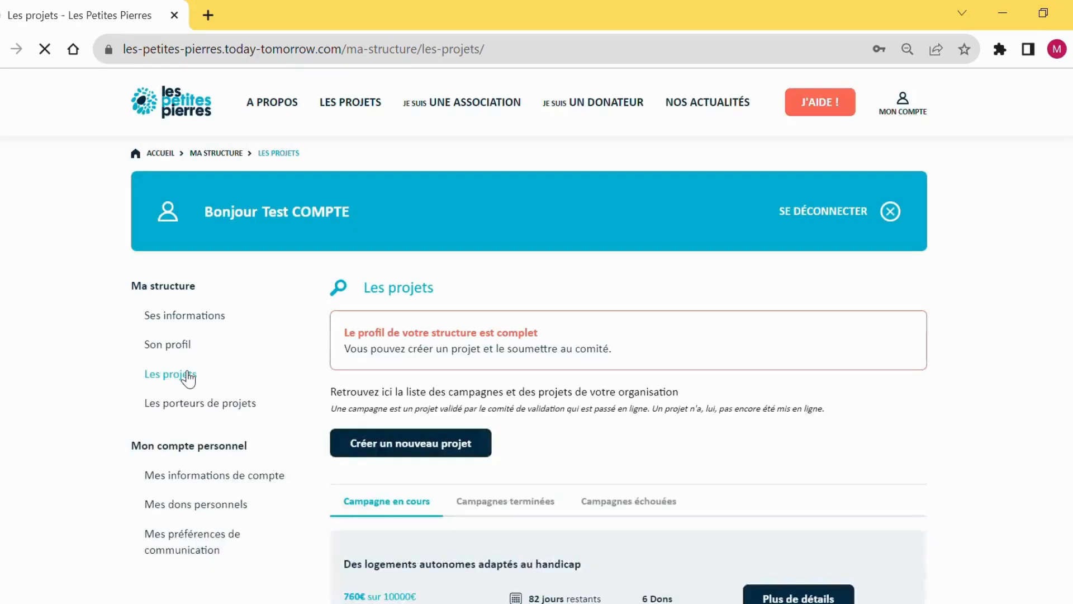
scroll(559, 424, down, 5)
scroll(557, 421, up, 1)
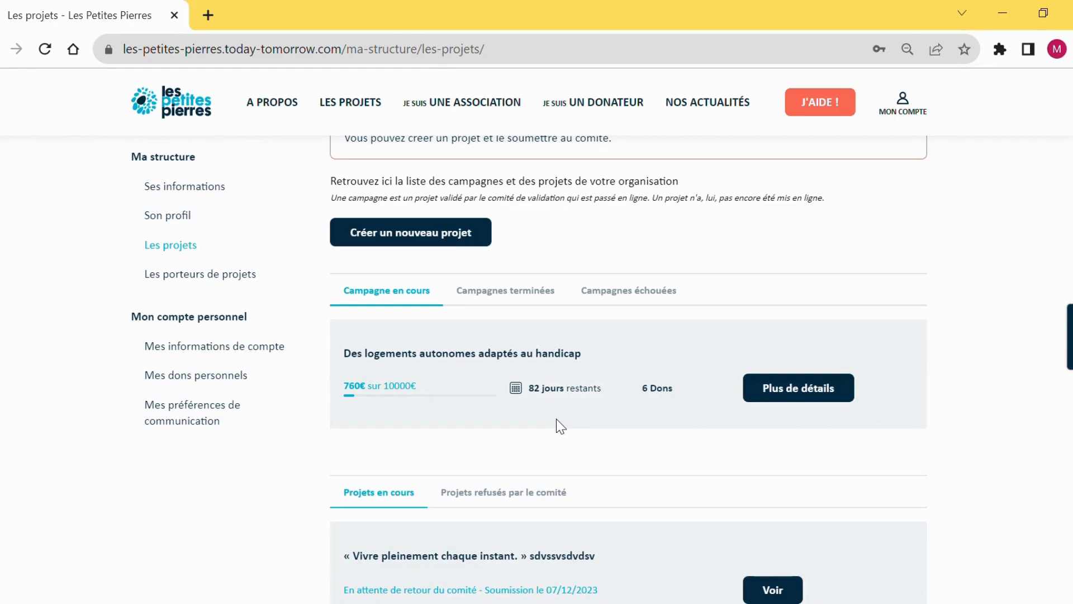
- Open the details of the ongoing campaign "Des logements autonomes adaptés au handicap"
click(510, 309)
click(426, 295)
click(799, 388)
scroll(481, 436, down, 3)
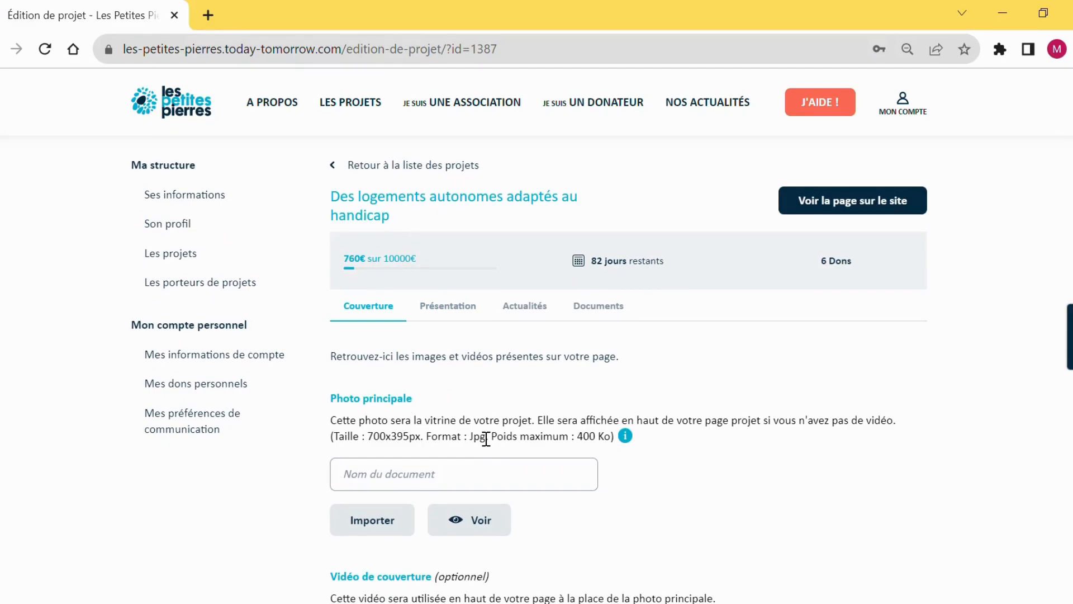
- Look through the campaign's Présentation section, including its photo and description fields
click(450, 308)
scroll(563, 443, down, 10)
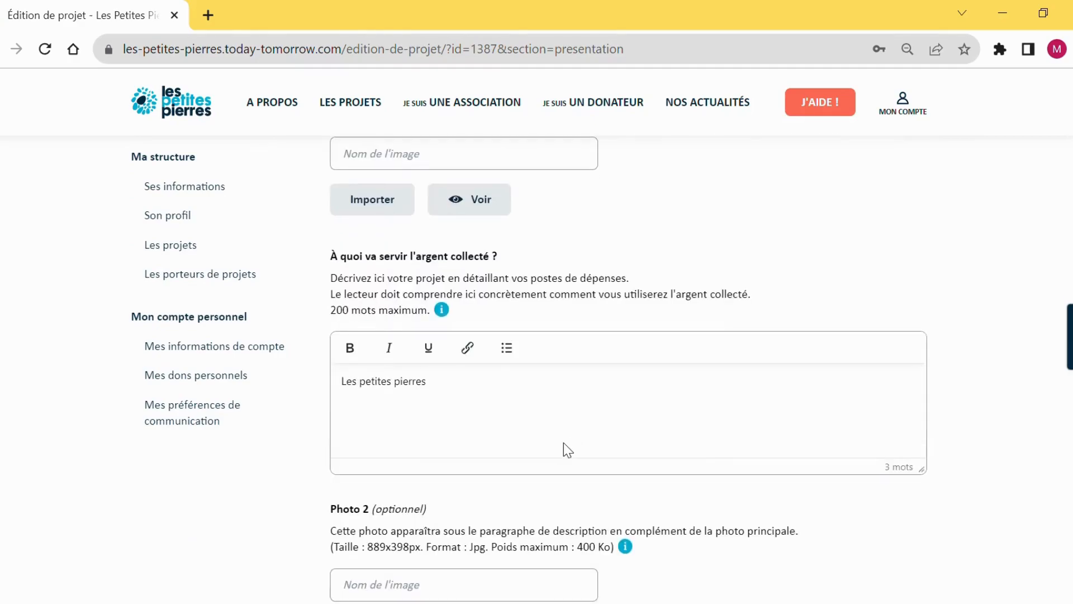
scroll(563, 443, up, 15)
- Open the campaign's Actualités section and bring up the form for creating a new update
click(551, 431)
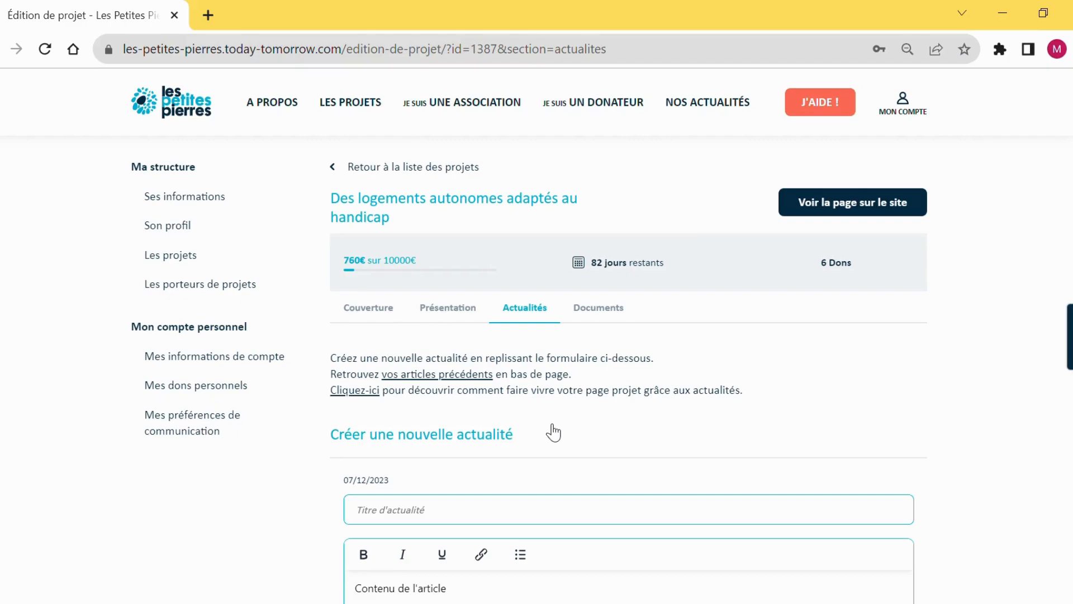
scroll(553, 432, down, 3)
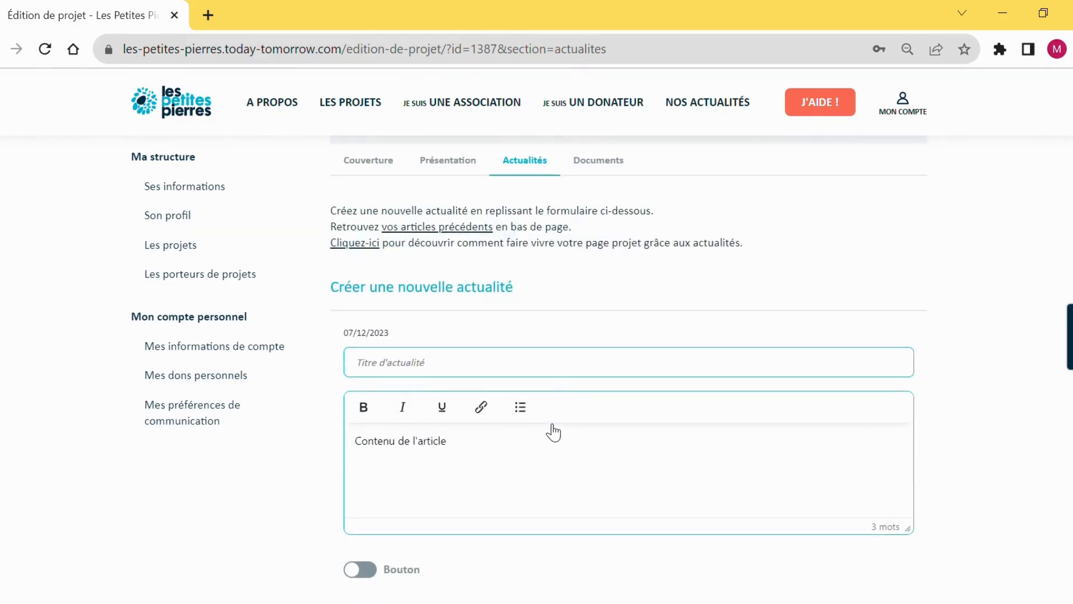
scroll(553, 432, up, 5)
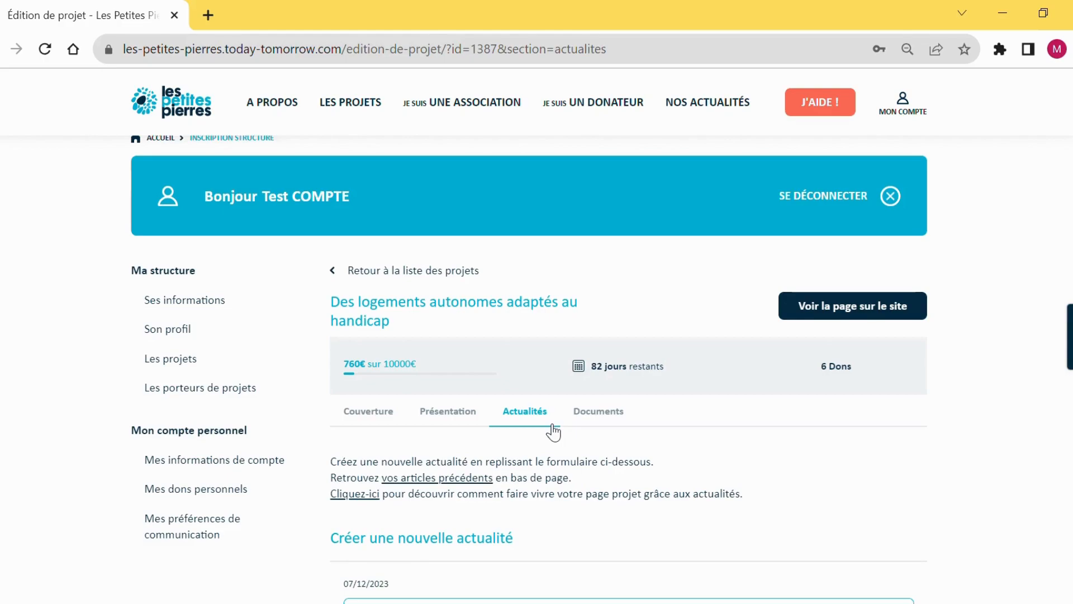
scroll(553, 432, down, 2)
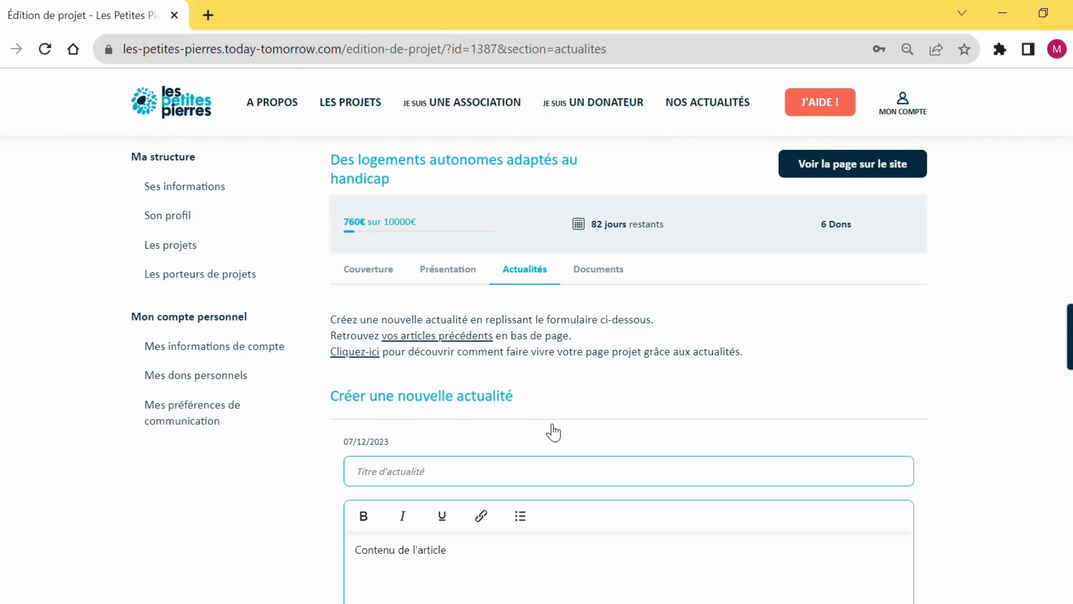
scroll(553, 432, down, 2)
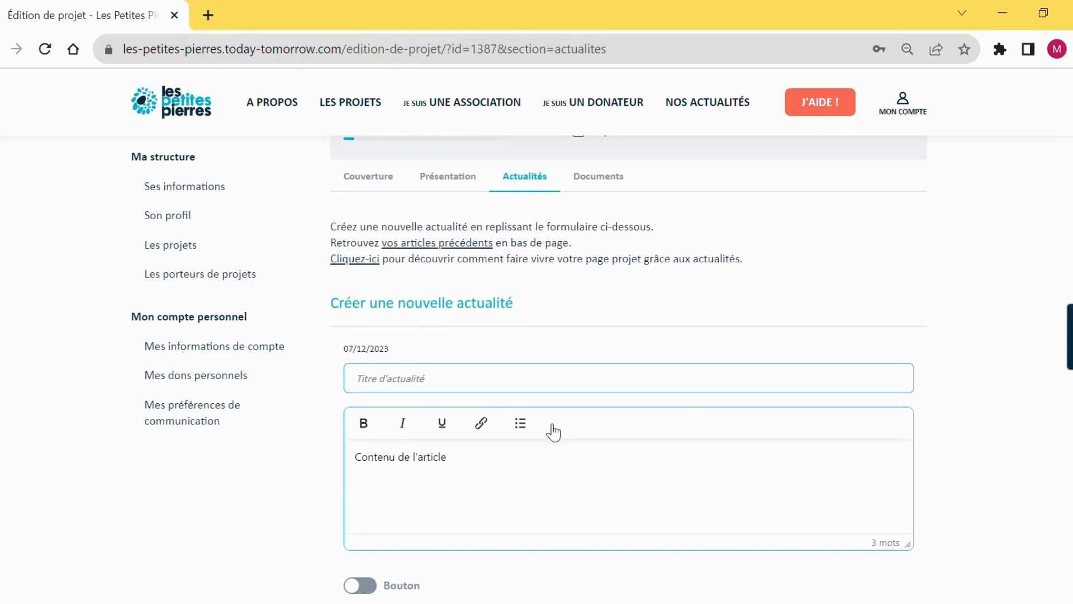
- Examine the new update form's title field, content field and optional Bouton setting
click(462, 380)
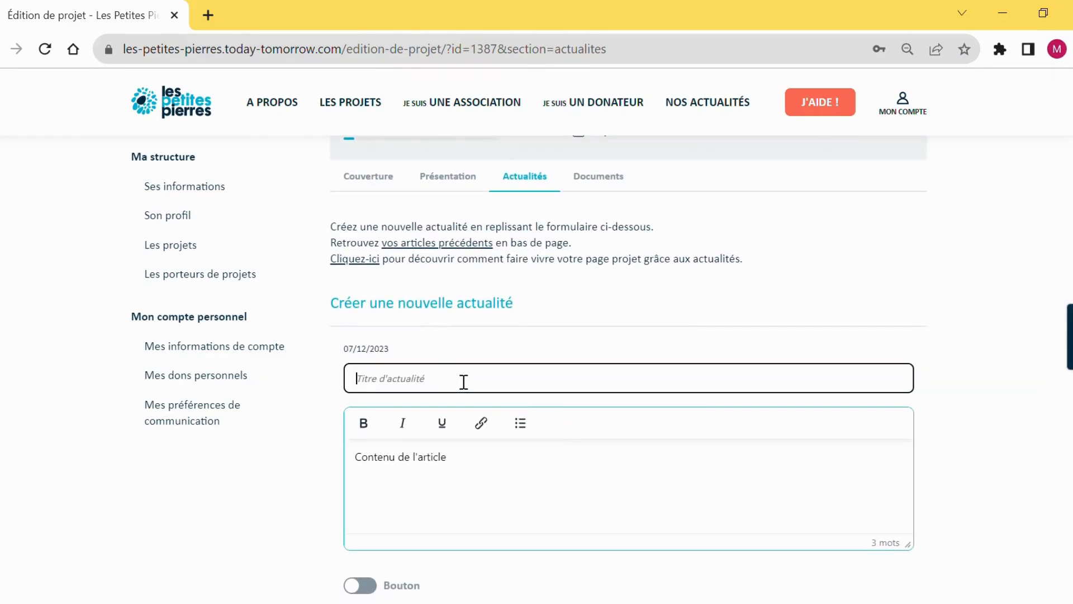
click(375, 488)
scroll(472, 488, down, 2)
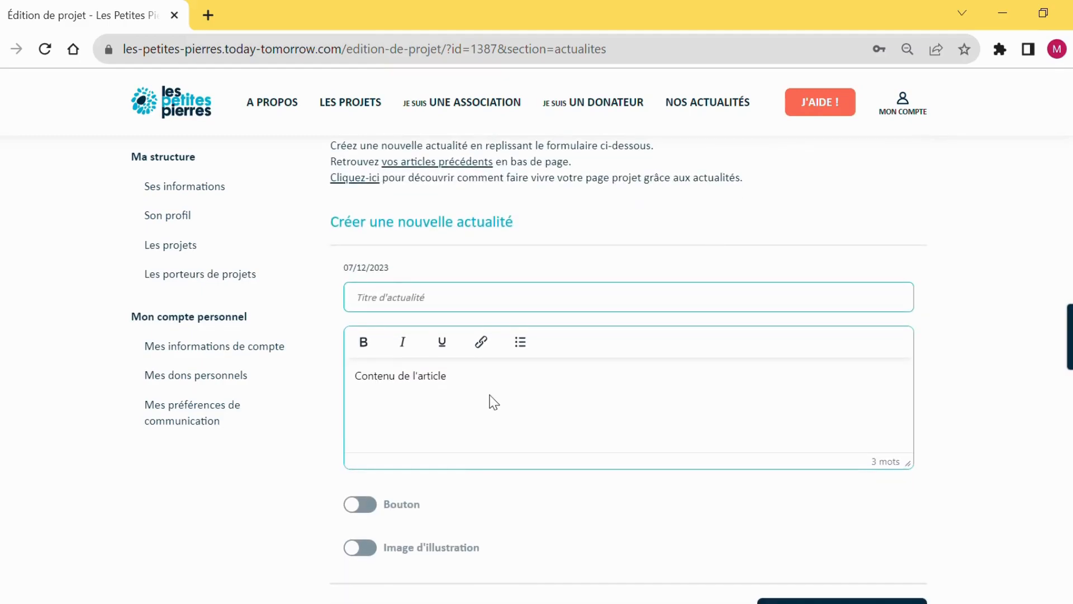
scroll(491, 401, down, 1)
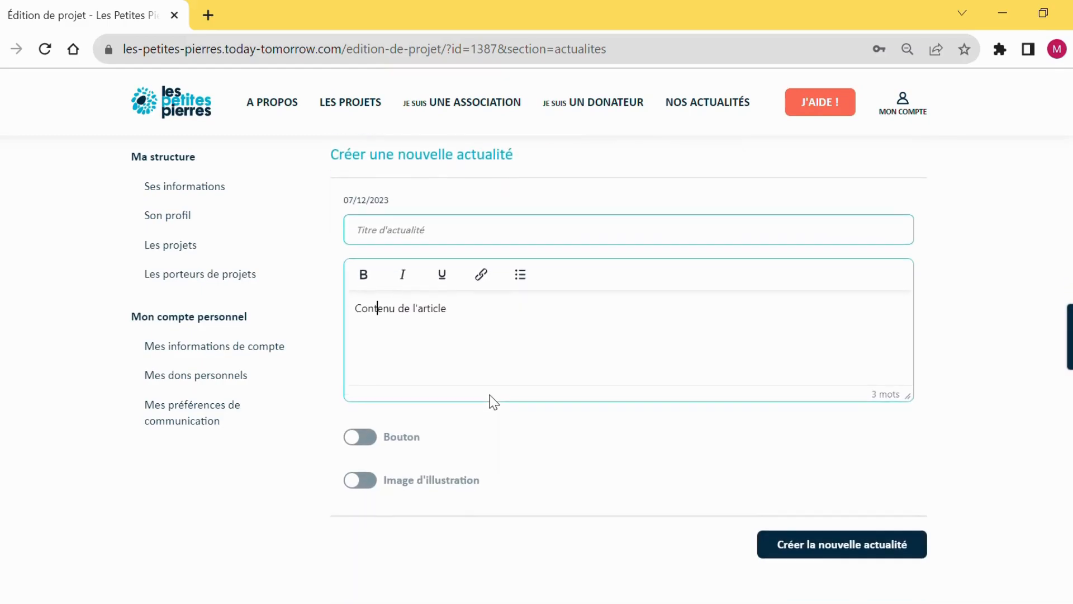
click(364, 440)
click(371, 442)
click(455, 343)
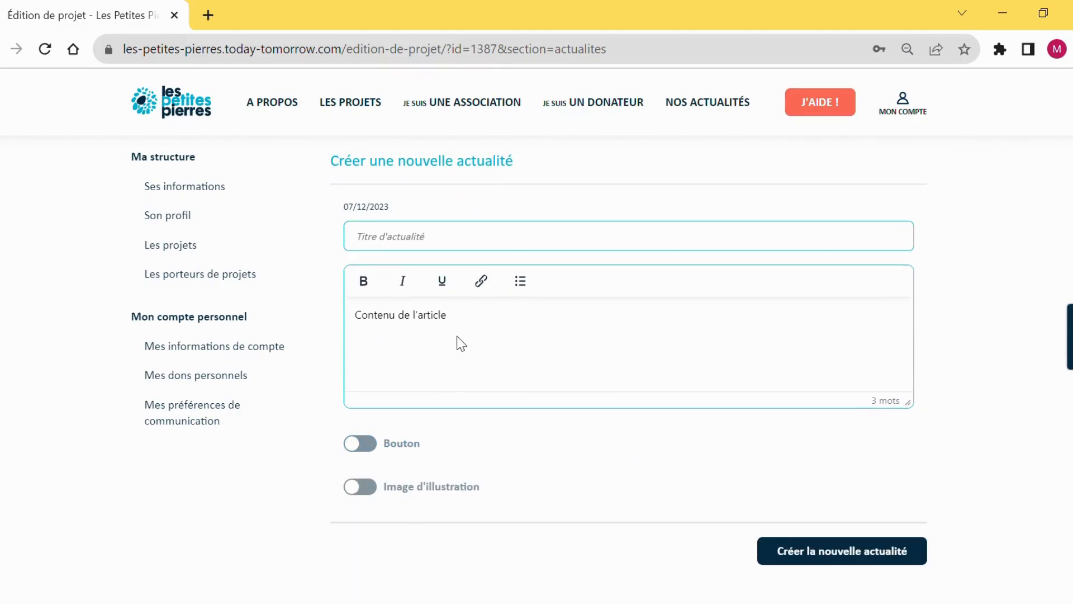
- Title the new update "50% de notre objectif a été atteint en seulement 8 jours ! 😊"
scroll(455, 343, up, 1)
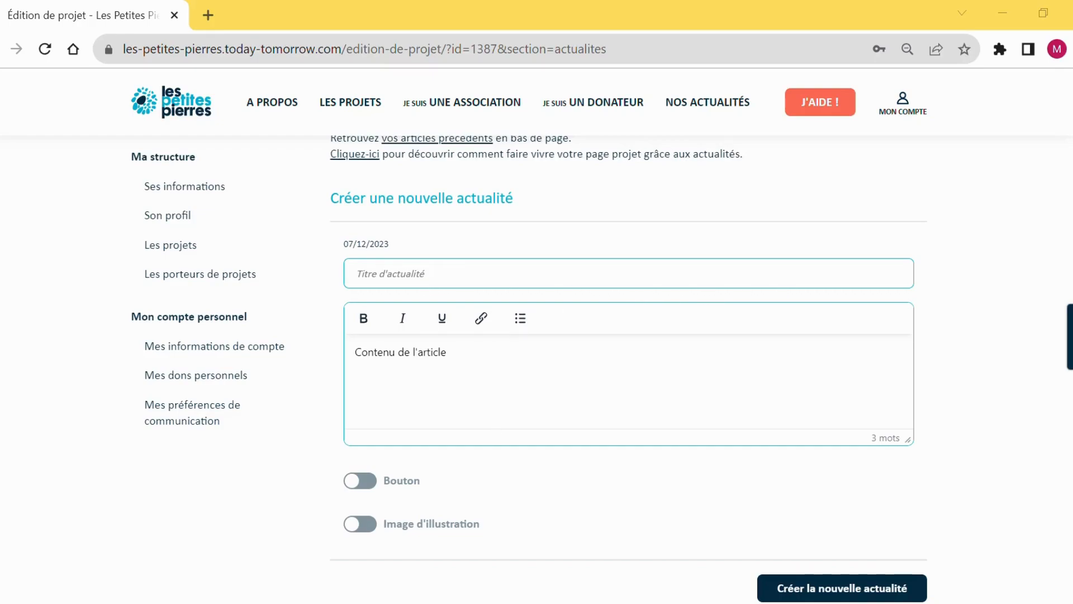
click(406, 286)
text(50% de notre objectif a été atteint en seulement 8 jours ! 😊)
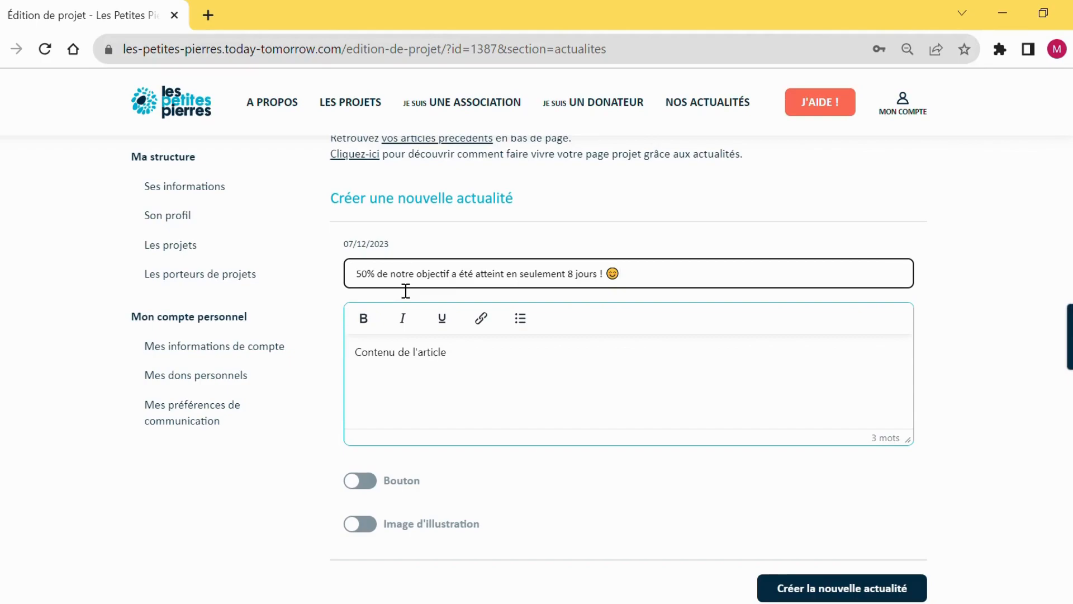
- Replace the placeholder article content with the copied thank-you message to donors that begins "Chers donateurs,"
drag(475, 354, 312, 352)
key(BackSpace)
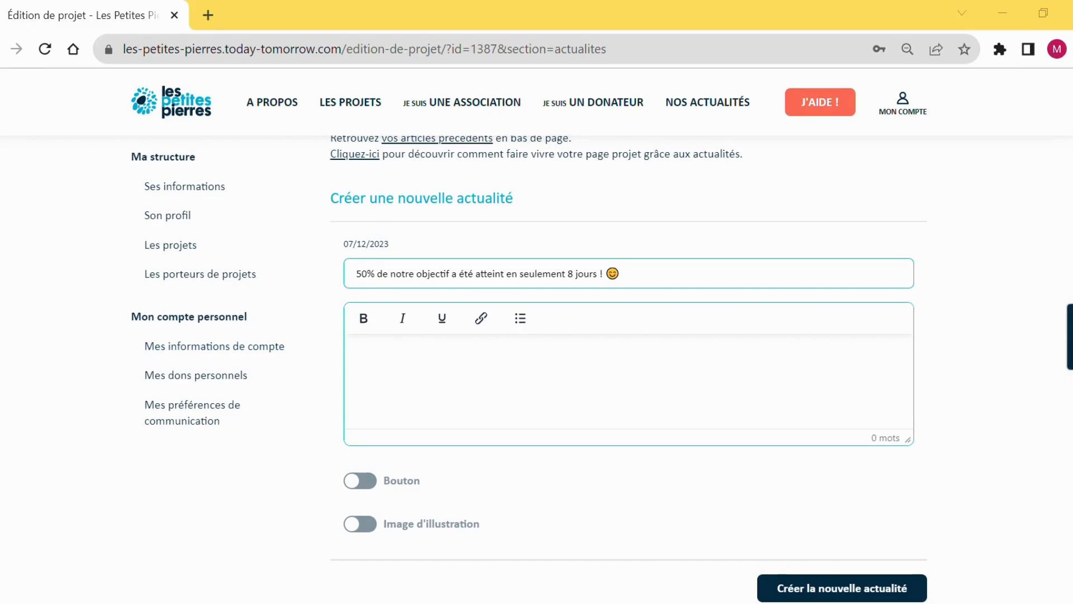
click(502, 368)
key(ctrl+v)
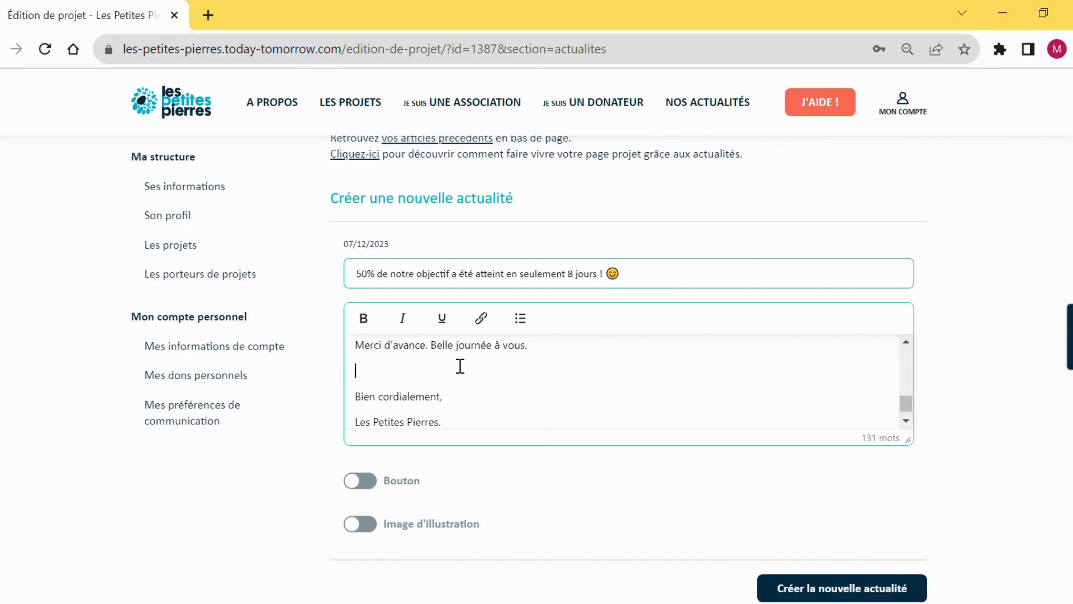
- Remove the extra blank lines between the article's paragraphs, from the greeting to the closing formula
click(460, 366)
key(BackSpace)
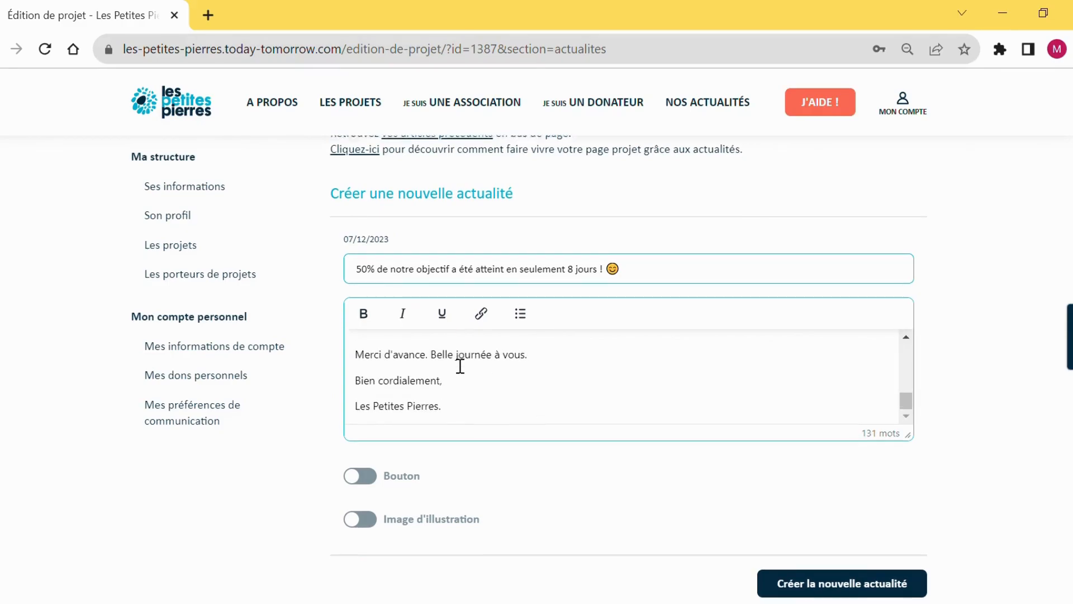
scroll(458, 366, down, 2)
scroll(454, 280, up, 2)
scroll(454, 280, up, 4)
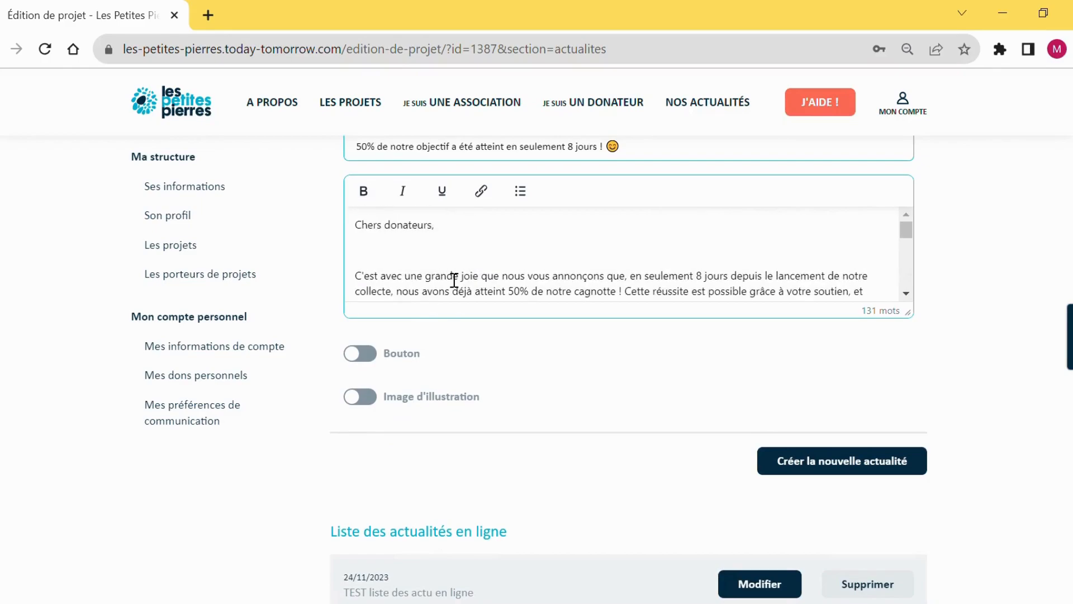
click(425, 273)
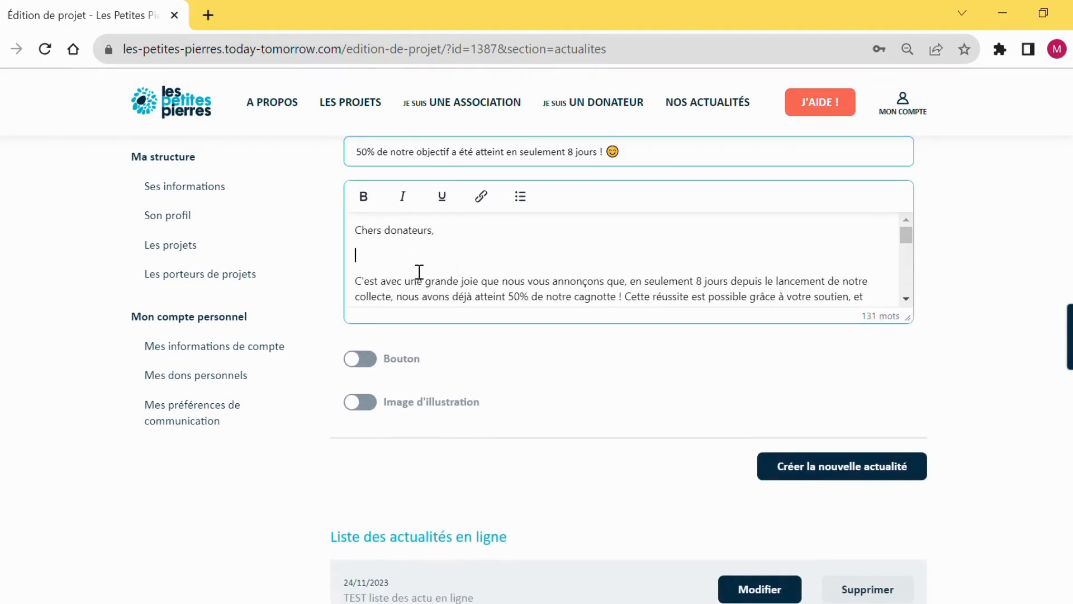
key(BackSpace)
scroll(458, 287, down, 2)
click(397, 258)
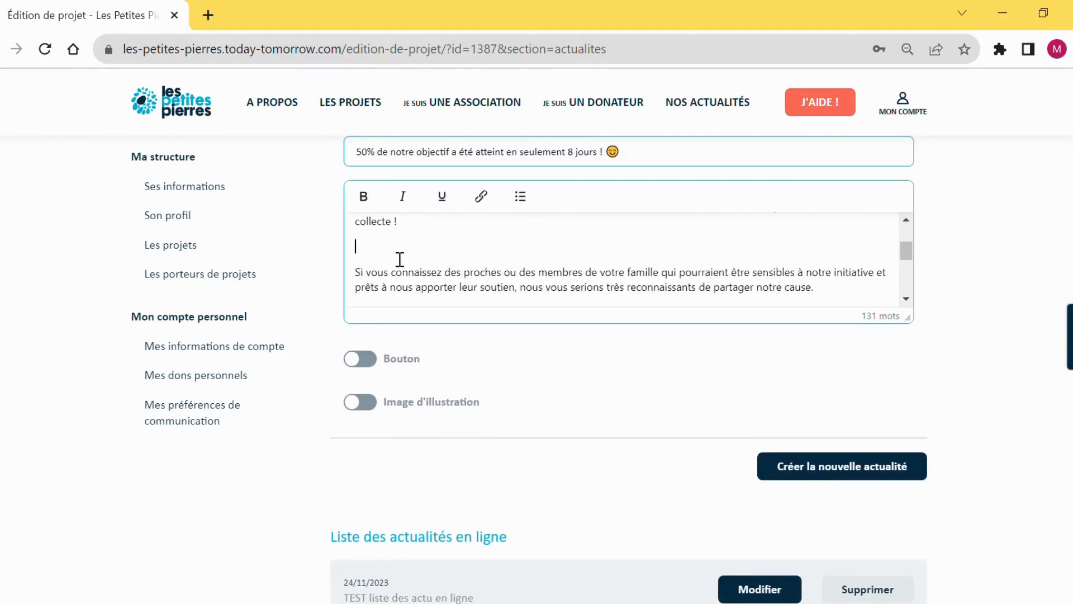
key(BackSpace)
scroll(397, 259, down, 2)
click(388, 272)
key(BackSpace)
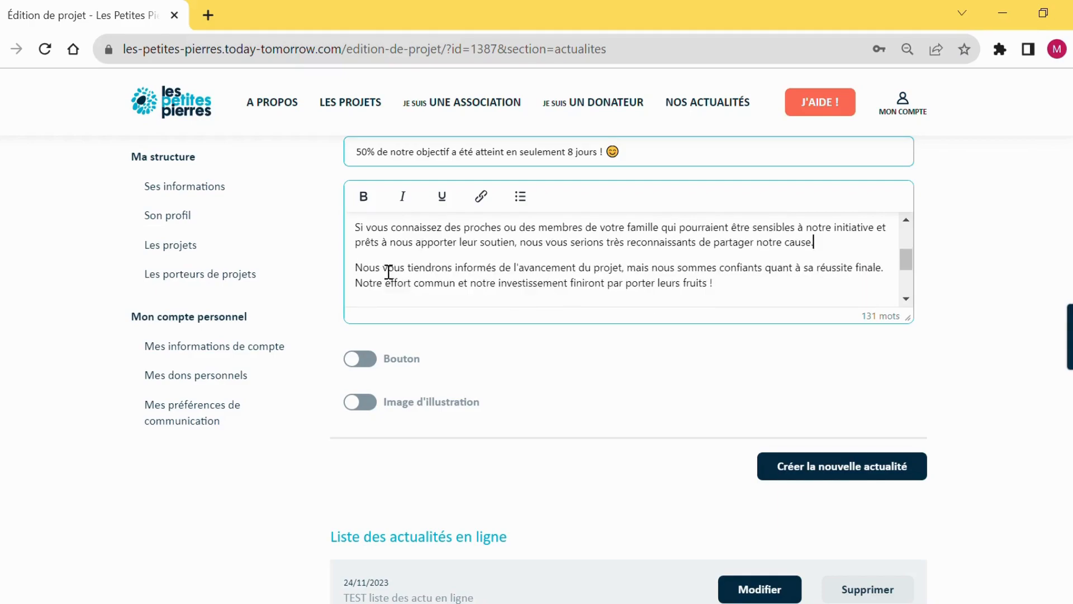
scroll(388, 272, down, 2)
click(385, 259)
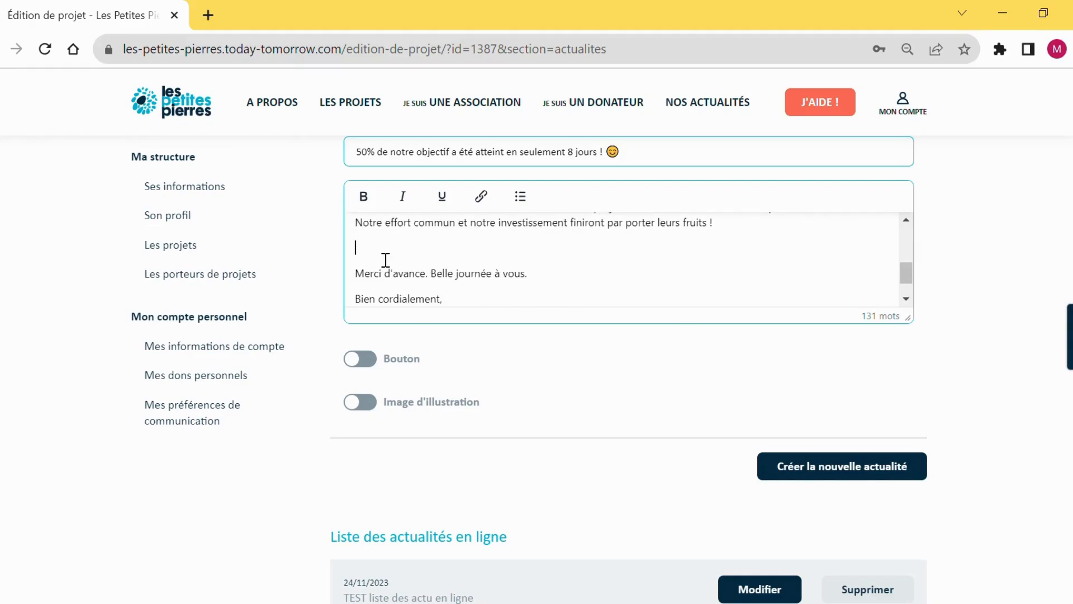
key(BackSpace)
scroll(385, 260, up, 5)
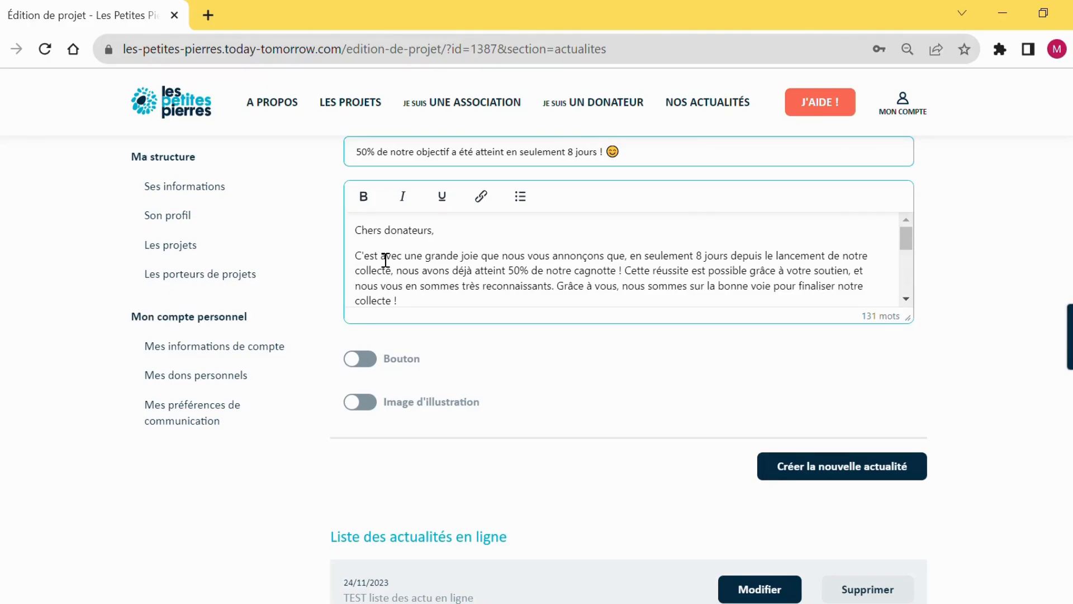
- Read through the whole article text from the donors' greeting to the Les Petites Pierres signature
scroll(386, 260, up, 2)
scroll(991, 338, up, 2)
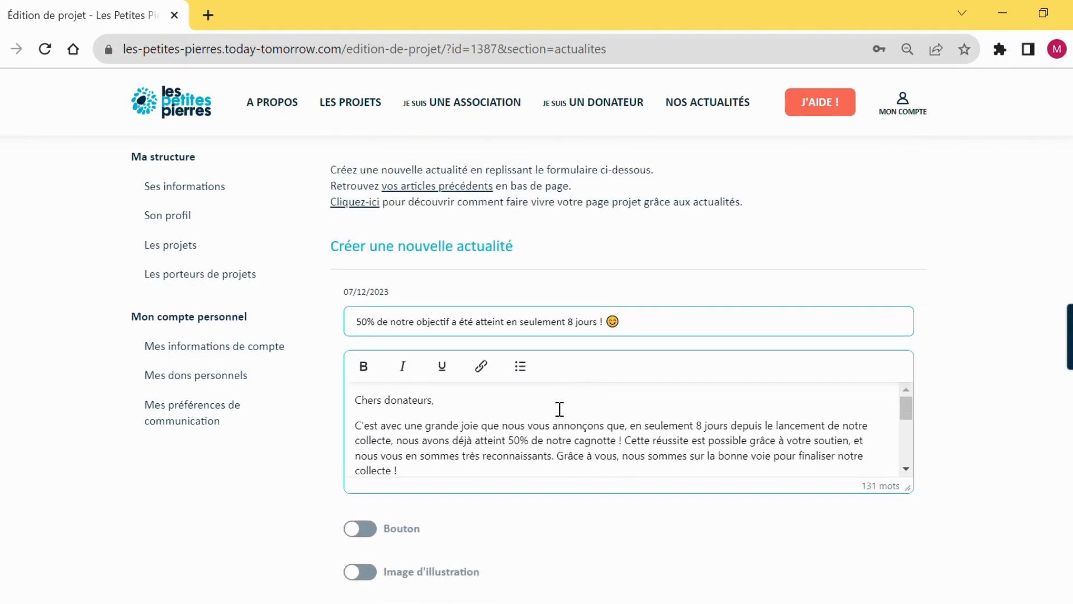
scroll(559, 409, down, 1)
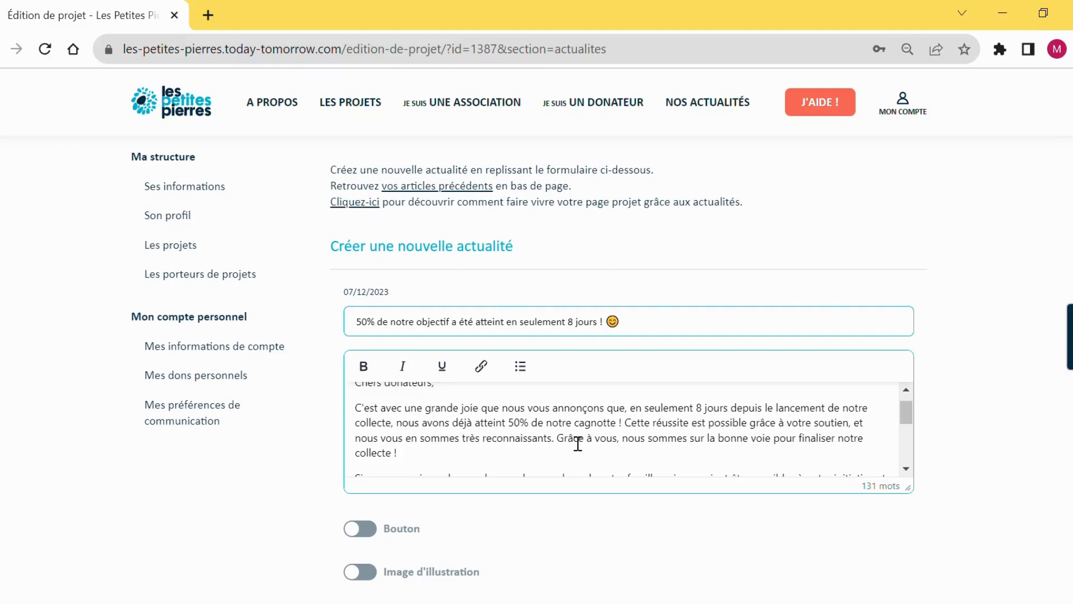
scroll(577, 442, down, 1)
scroll(578, 443, down, 2)
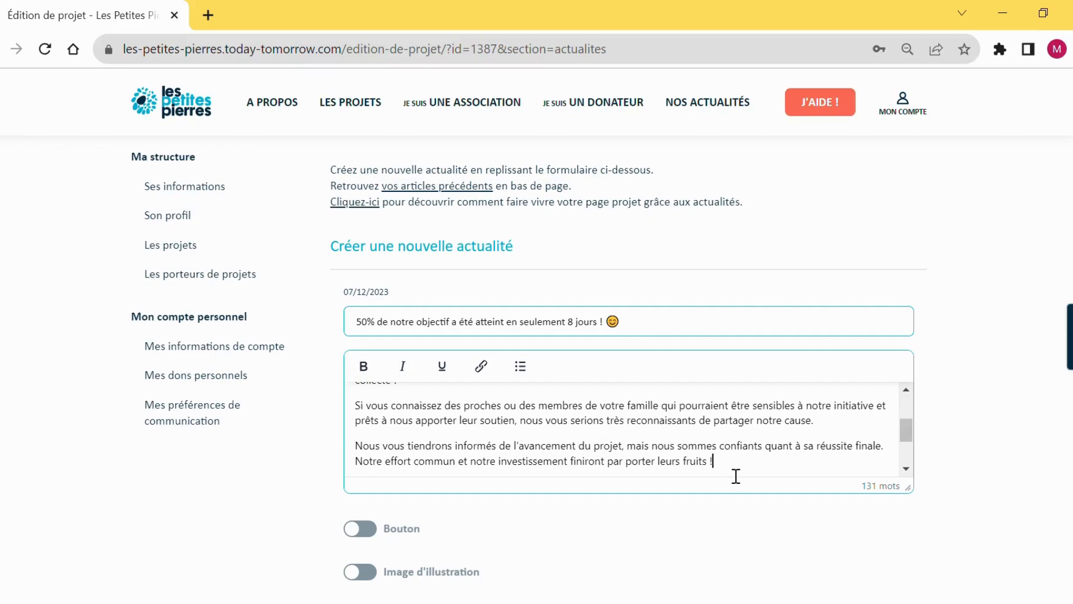
scroll(736, 475, down, 1)
scroll(736, 475, down, 1)
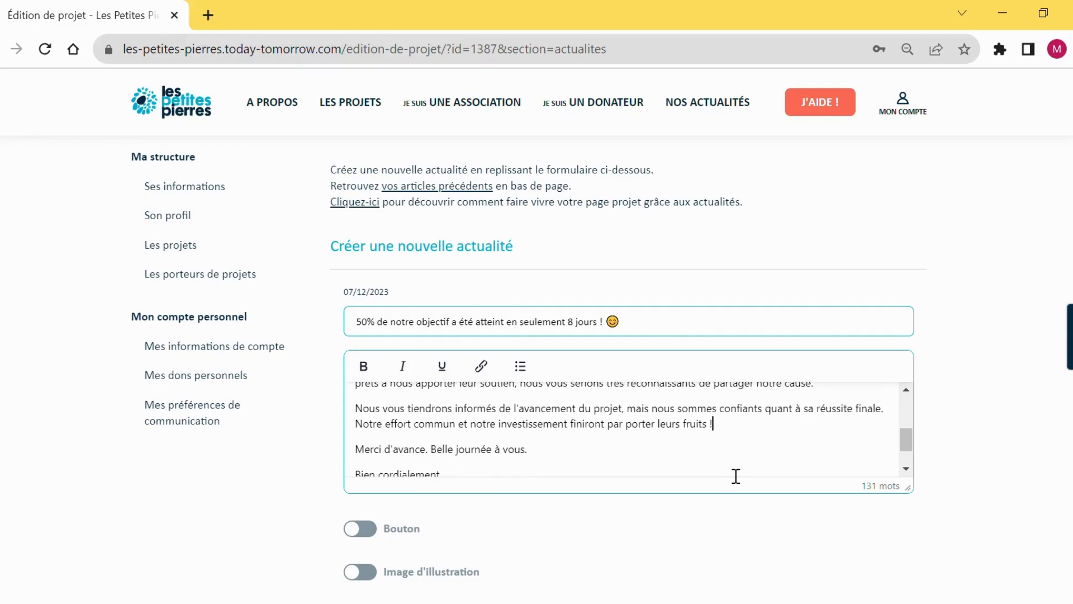
scroll(736, 476, down, 2)
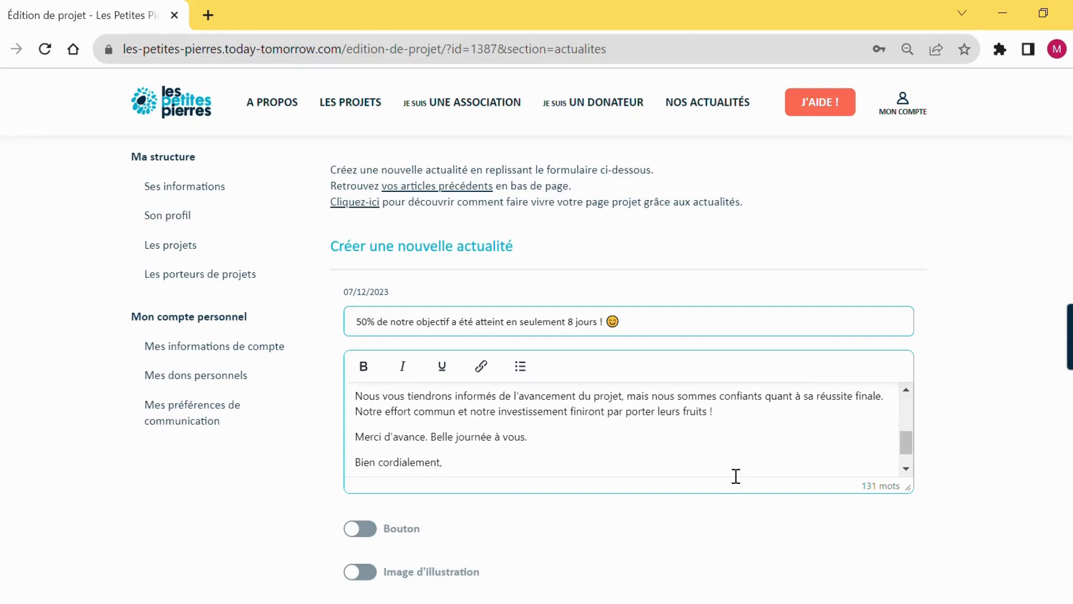
click(578, 466)
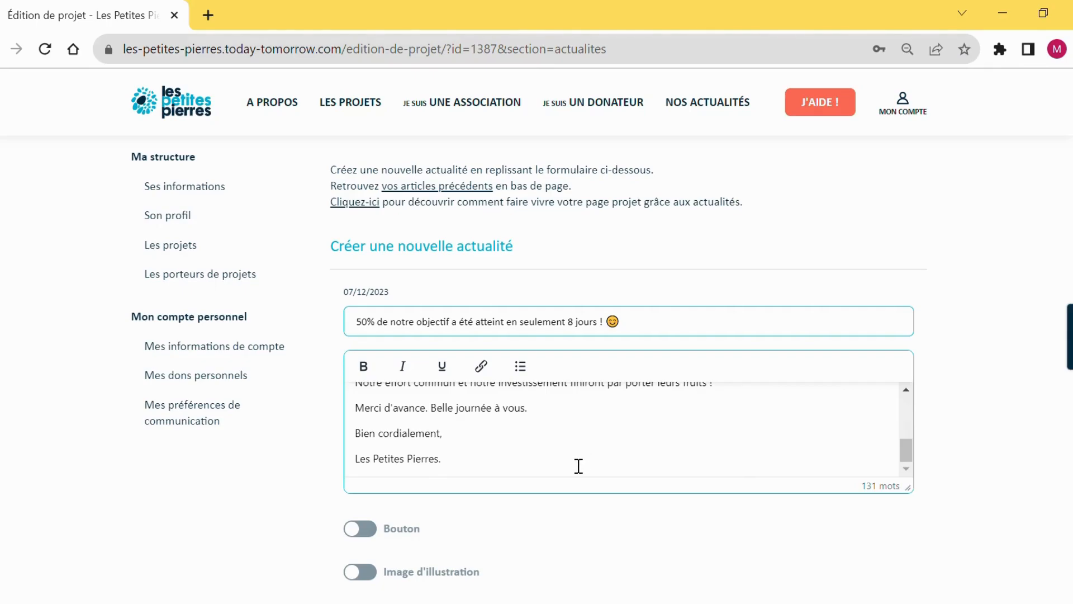
- Enable the update's Bouton option, label it "Voir le projet" and fill in its link with the suggested les-petites-pierres.today-tomorrow address
scroll(946, 543, down, 2)
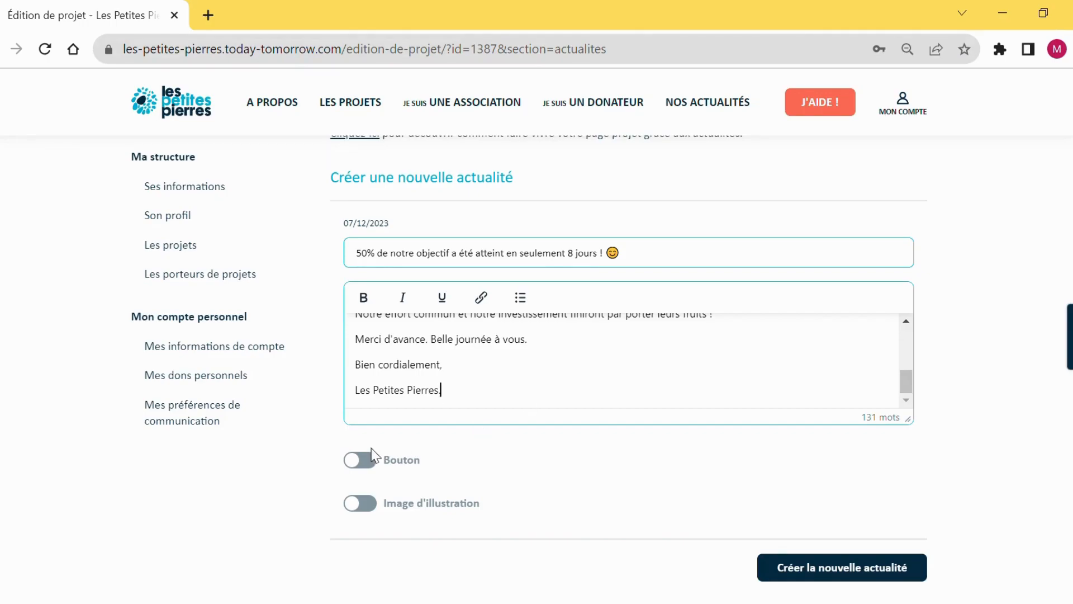
click(369, 463)
click(443, 538)
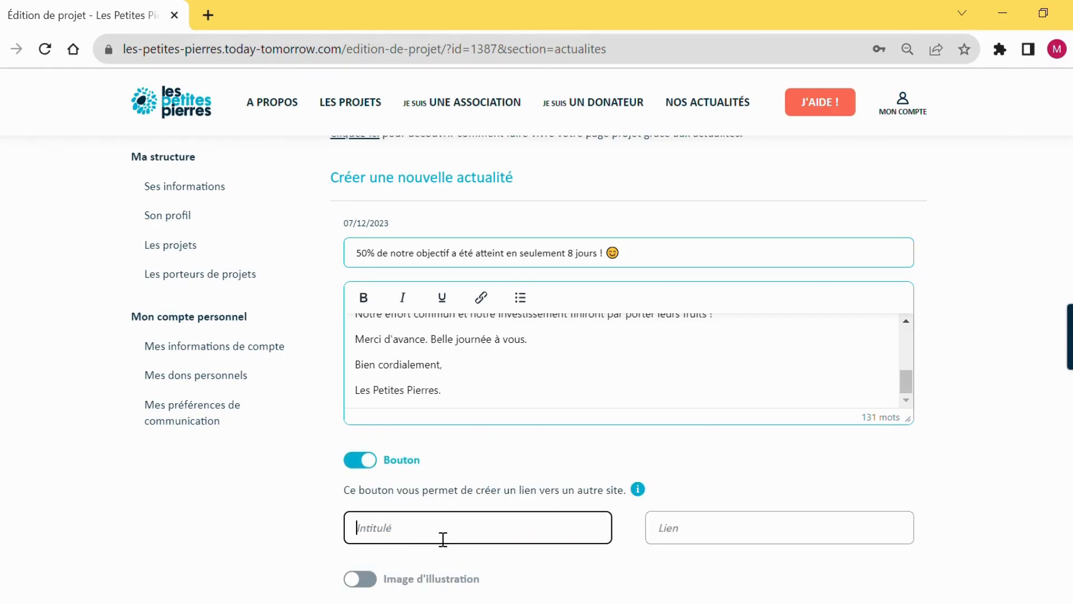
scroll(510, 472, down, 1)
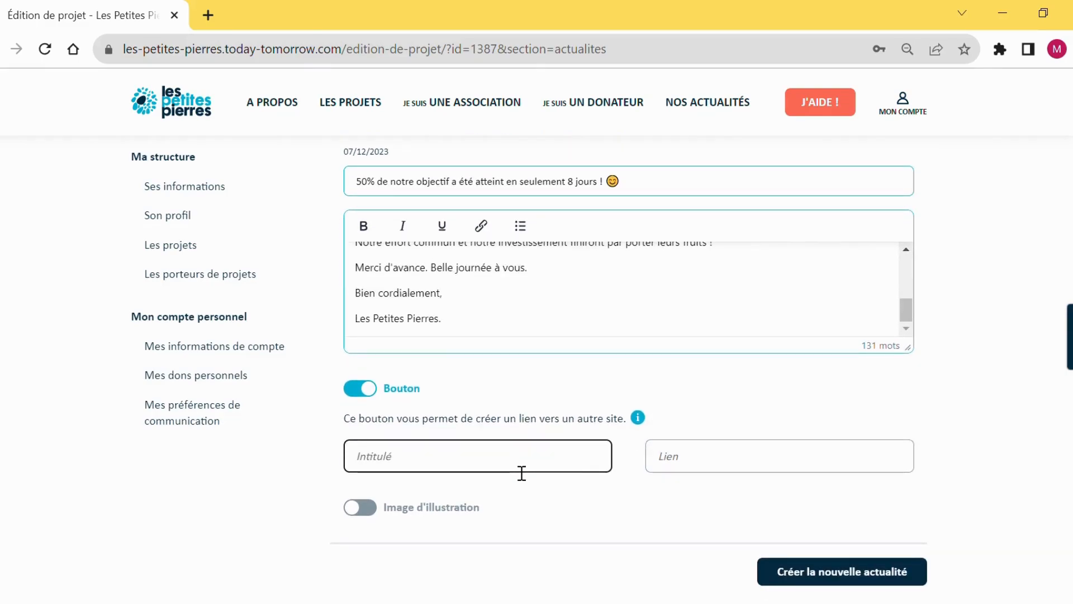
text(Voir le projet)
click(783, 463)
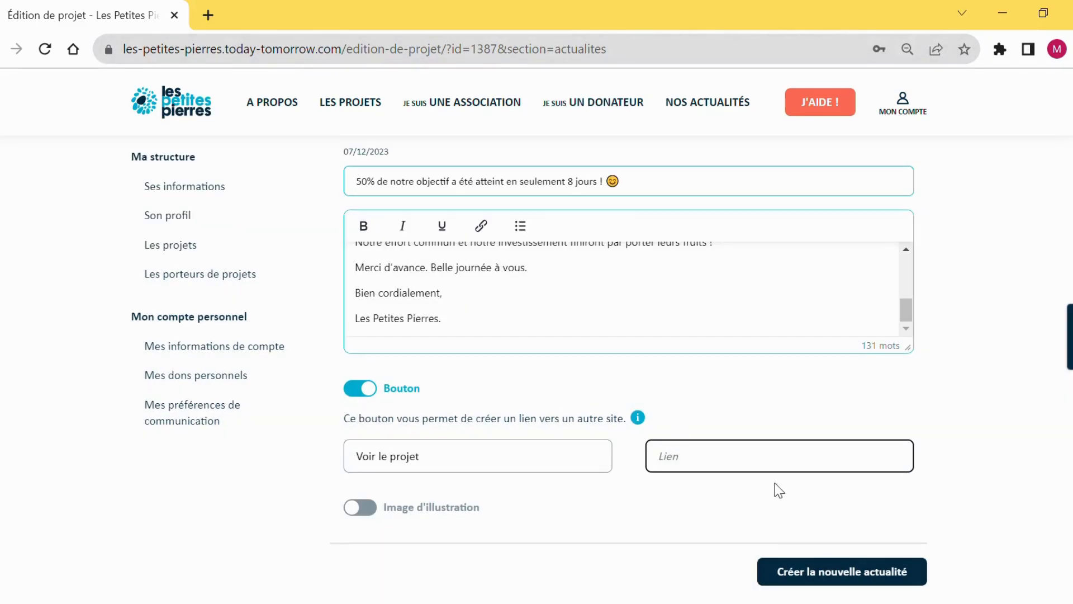
click(782, 507)
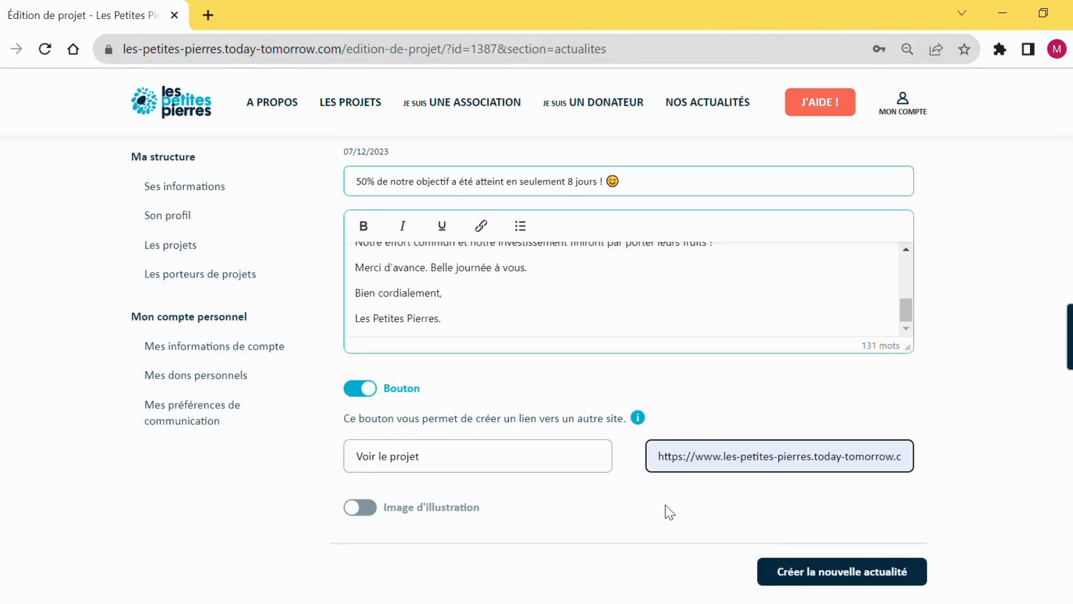
- Enable the update's Image d'illustration option and import Photo_de_couverture.jpg as its picture
scroll(480, 506, down, 1)
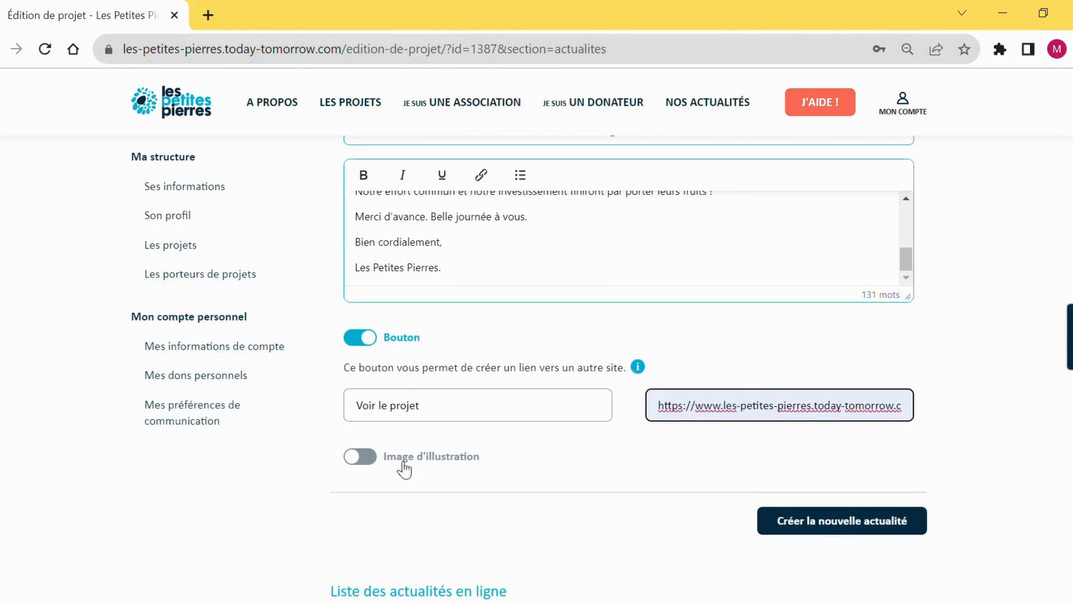
click(364, 460)
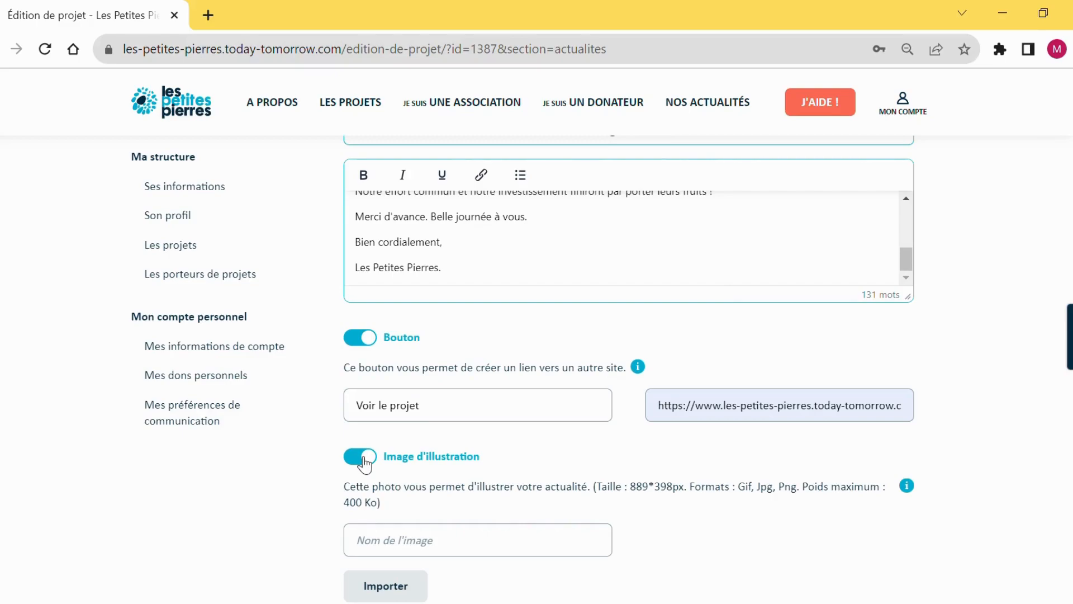
scroll(364, 463, down, 4)
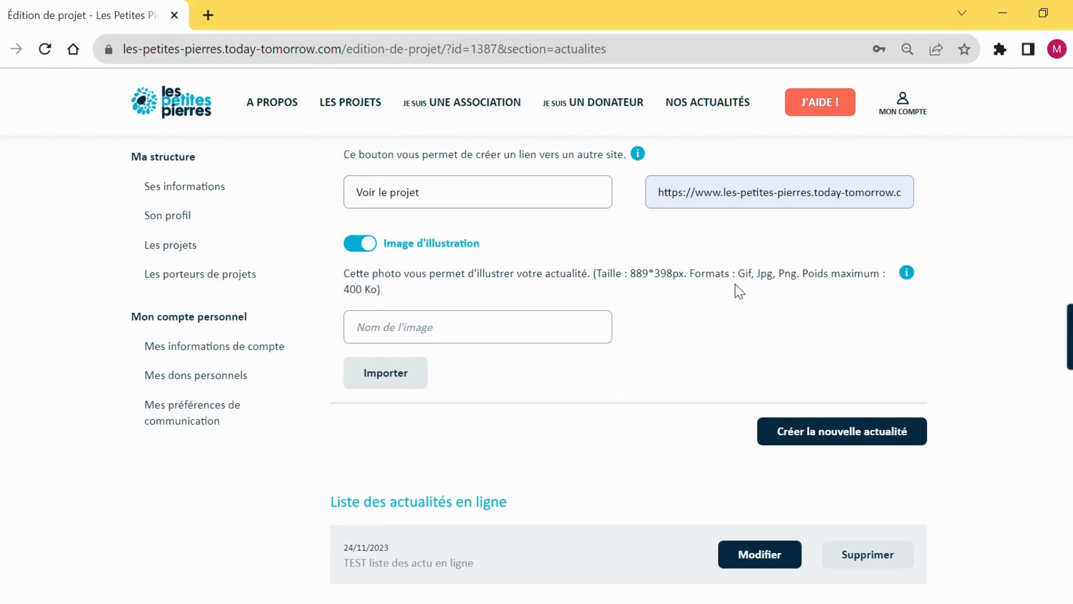
click(409, 365)
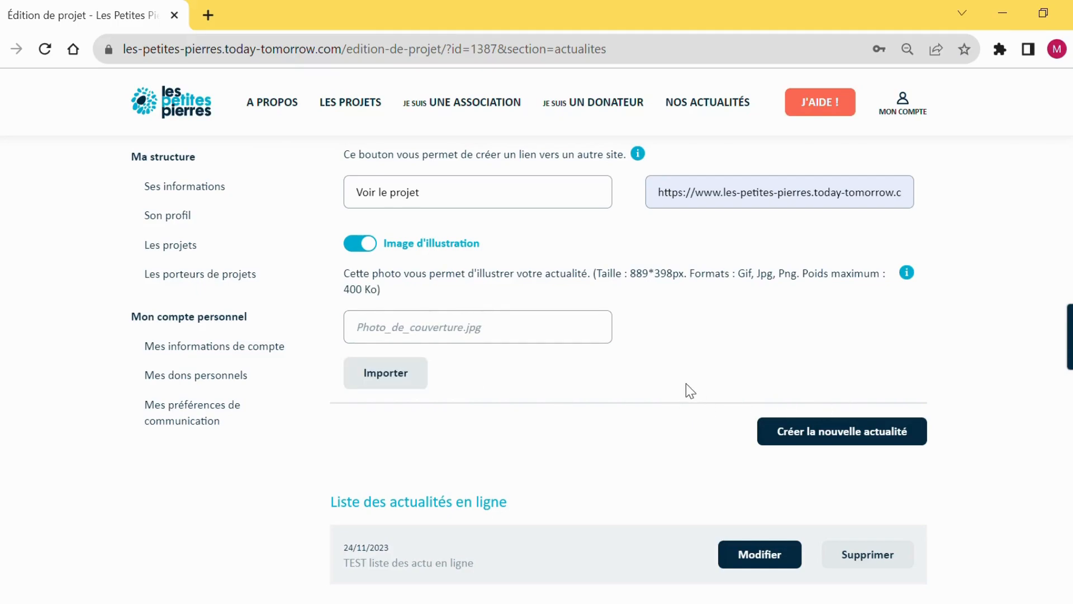
- Review the completed update form, checking the title, article text, button link and illustration image
scroll(685, 383, up, 7)
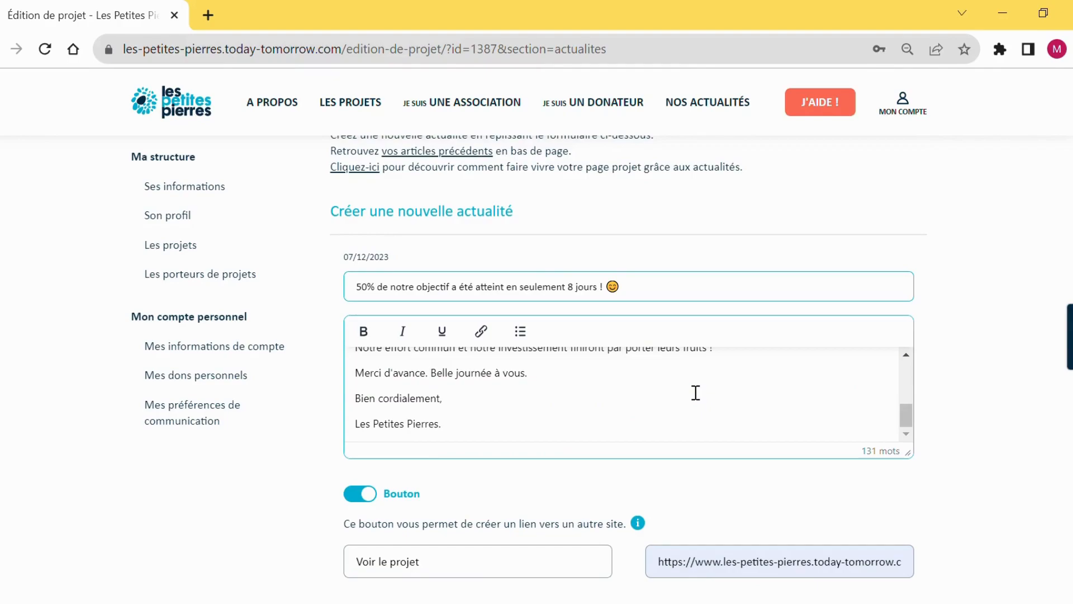
scroll(696, 393, down, 4)
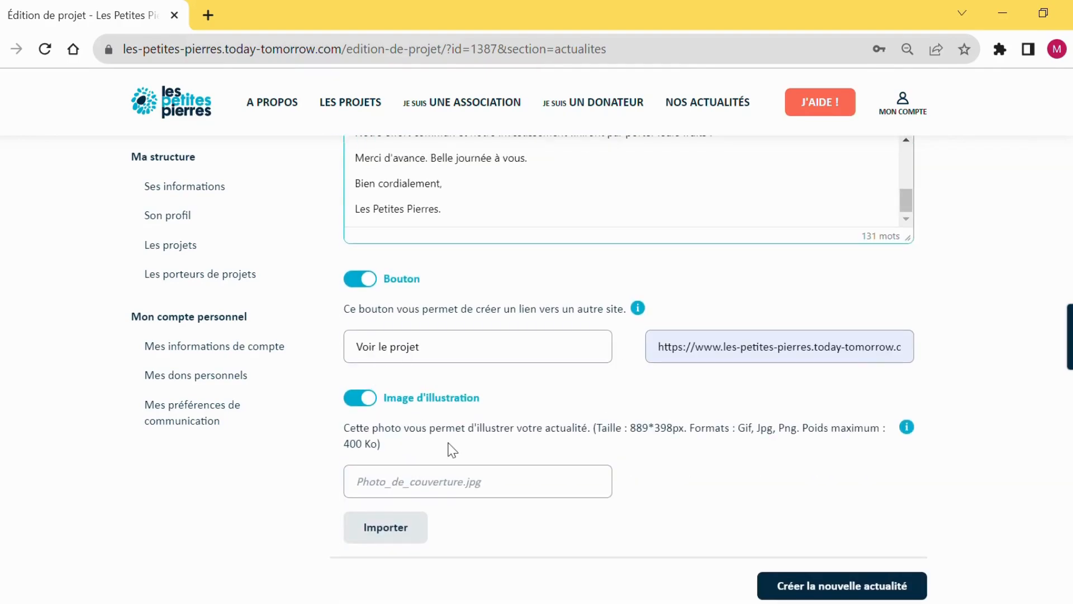
scroll(451, 449, up, 7)
scroll(451, 449, down, 3)
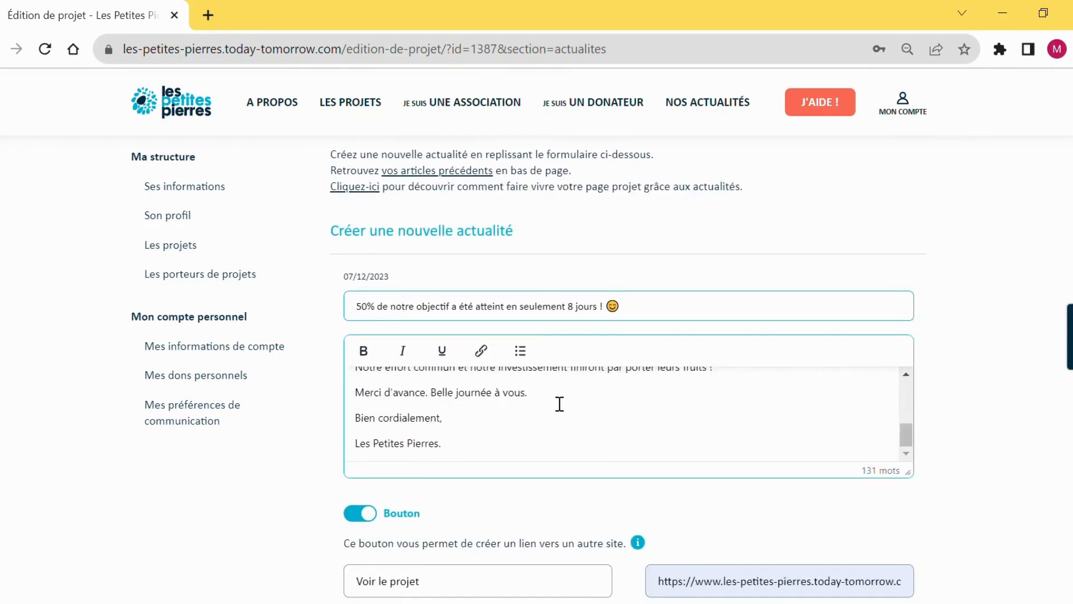
scroll(559, 403, up, 5)
scroll(560, 403, down, 4)
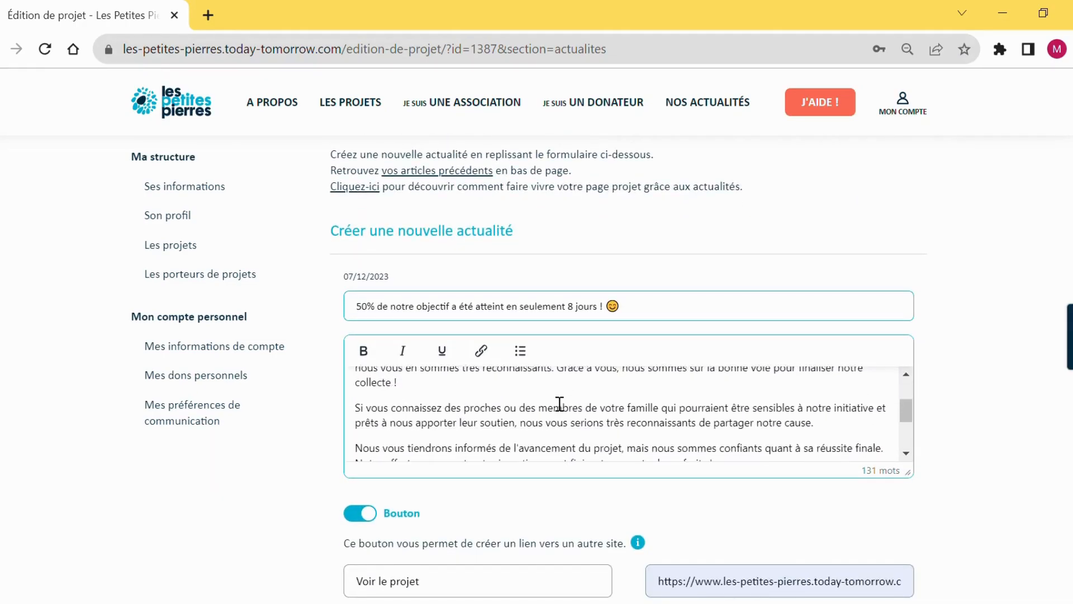
scroll(663, 335, down, 3)
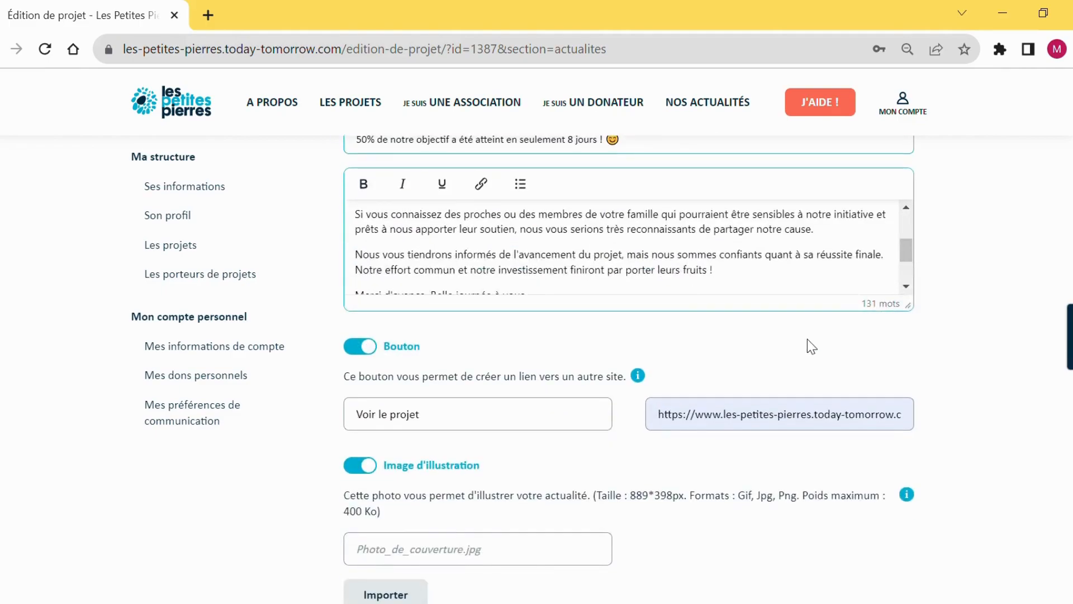
scroll(807, 344, down, 4)
scroll(773, 425, down, 2)
scroll(778, 427, up, 2)
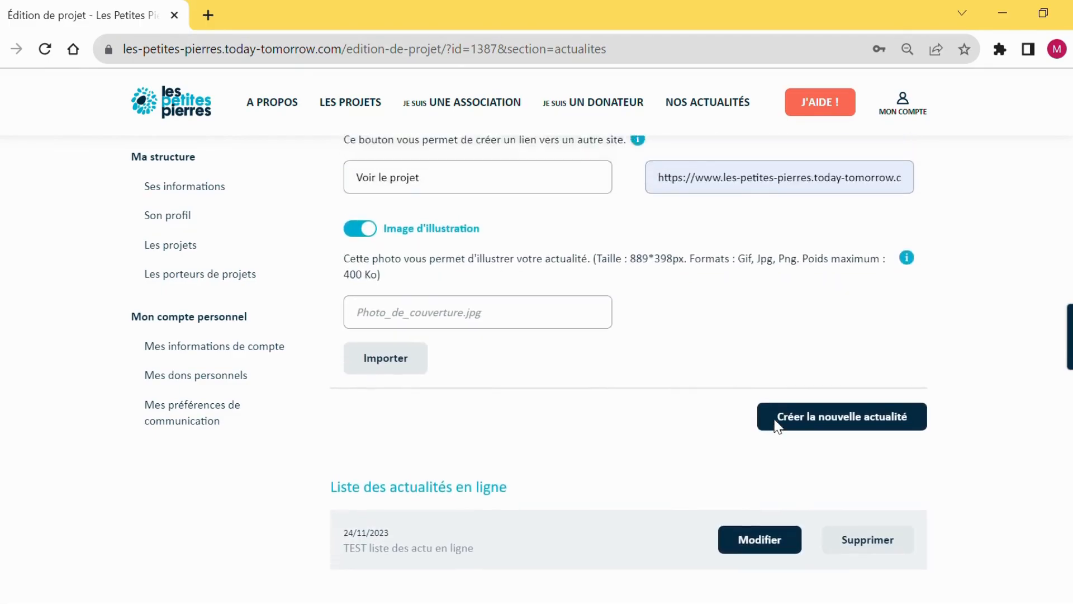
- Submit the completed form to create the new update for the project
scroll(778, 426, down, 1)
scroll(778, 427, up, 1)
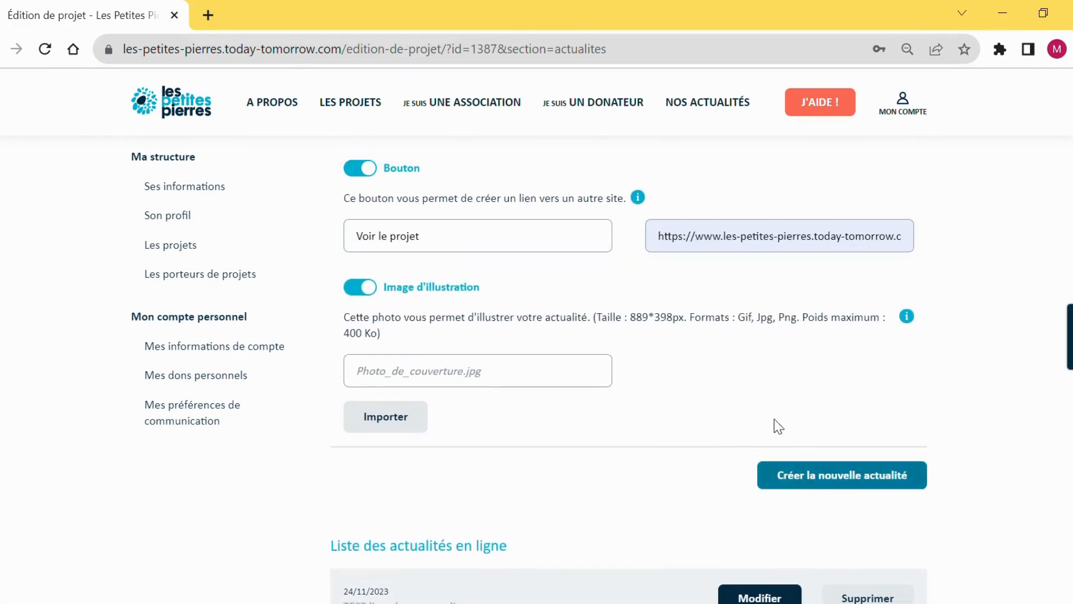
click(841, 484)
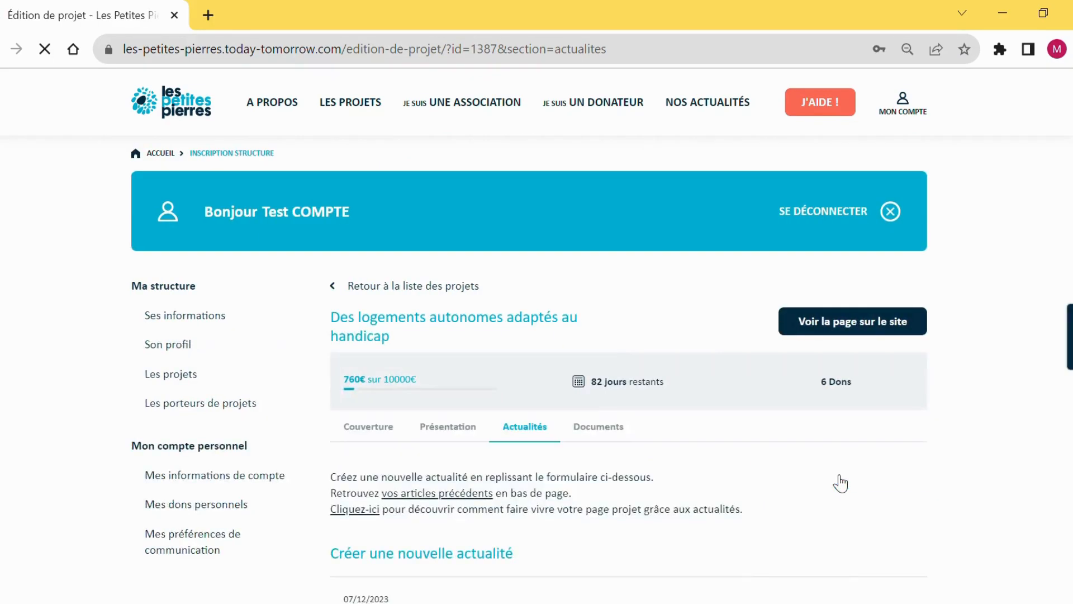
- Open the 07/12/2023 update from the online updates list for editing and review its text, button and image settings
scroll(809, 511, down, 2)
scroll(813, 515, down, 10)
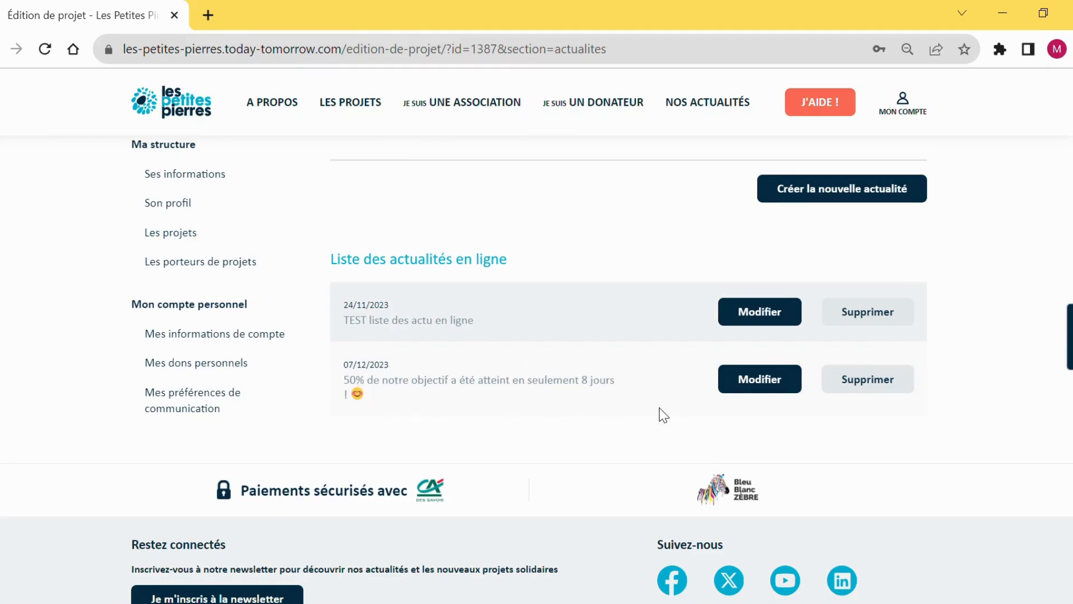
click(789, 386)
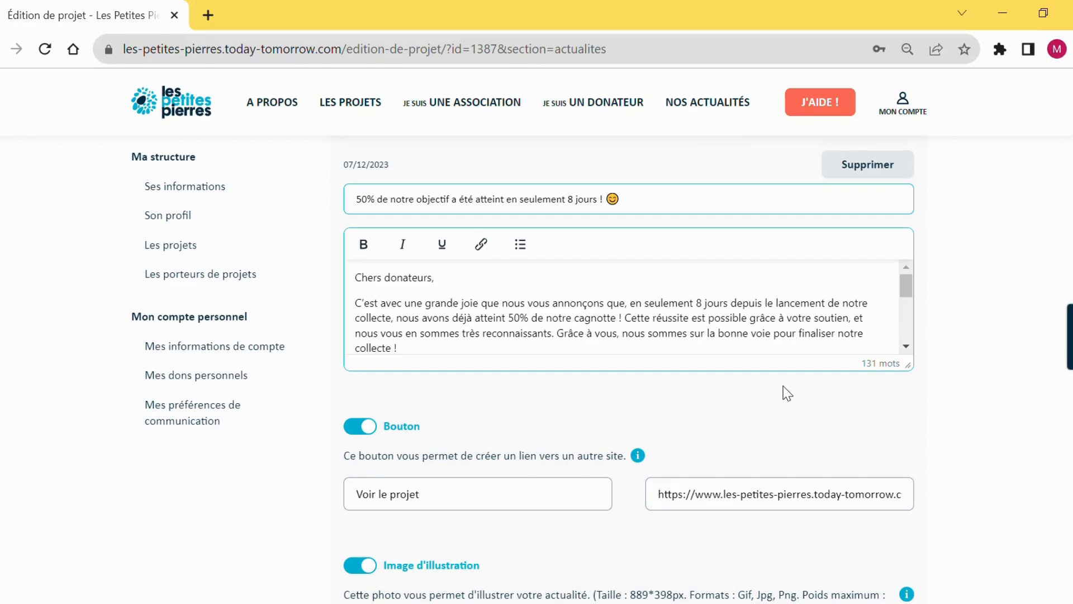
scroll(783, 386, down, 3)
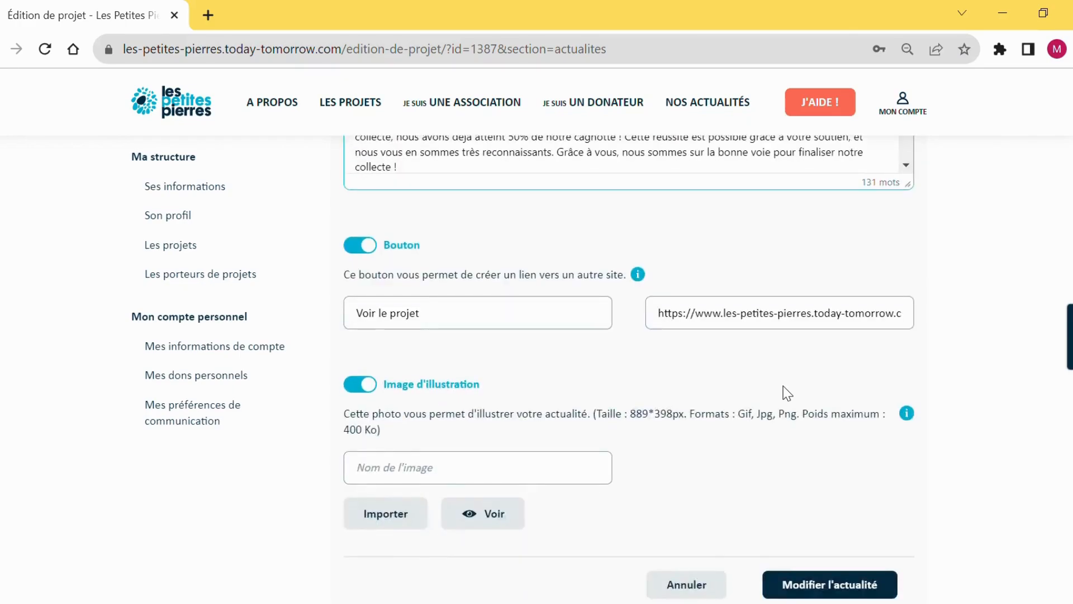
scroll(783, 386, down, 1)
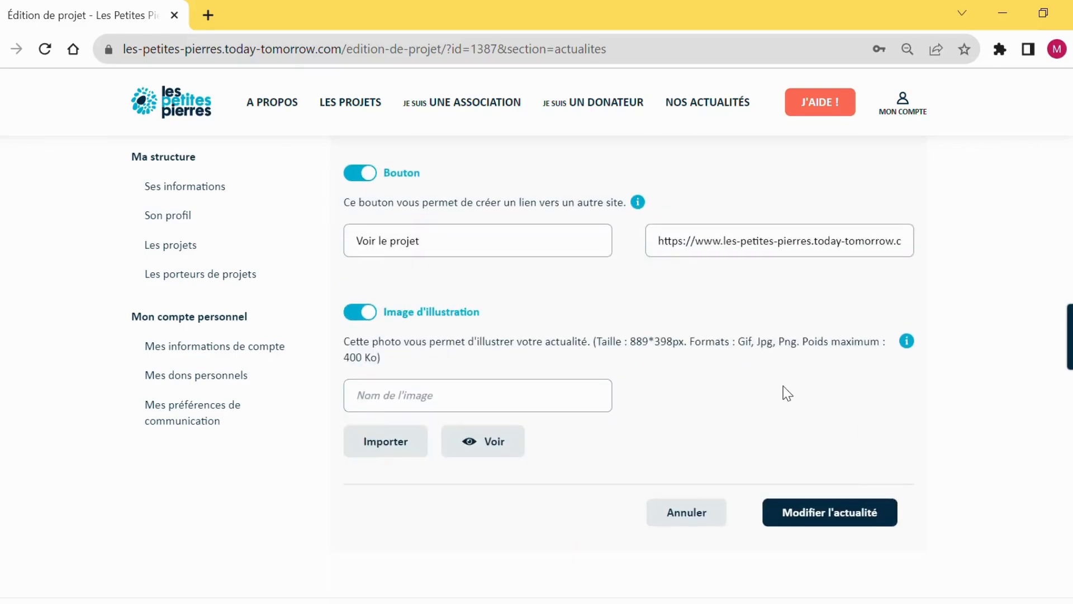
scroll(783, 386, up, 1)
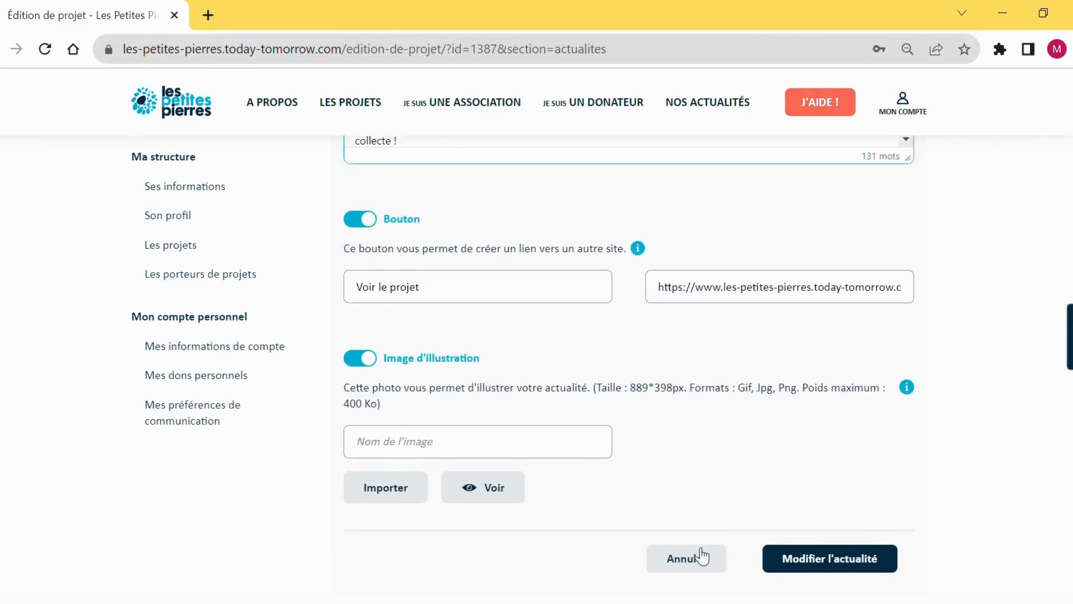
scroll(753, 405, up, 3)
scroll(764, 378, up, 2)
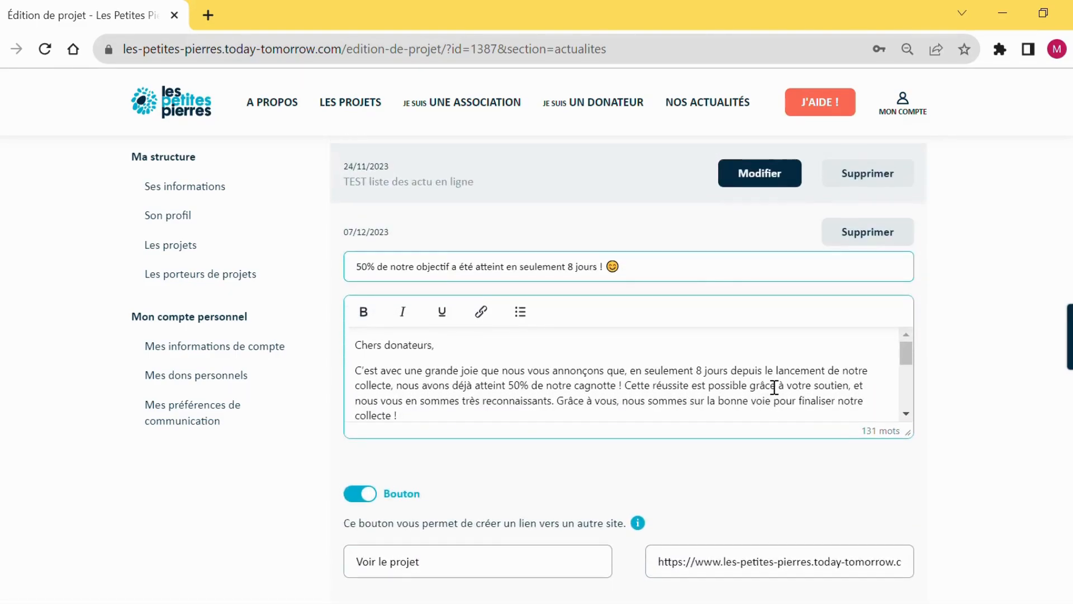
- Delete the 24/11/2023 update titled "TEST liste des actu en ligne" from the online updates list and confirm the deletion
scroll(884, 196, up, 2)
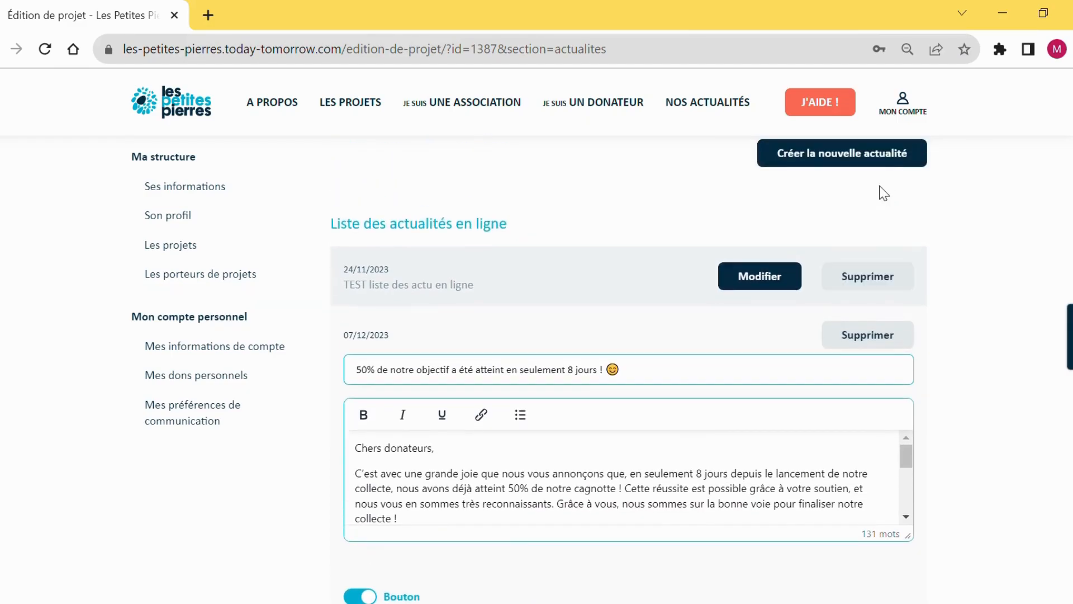
click(881, 275)
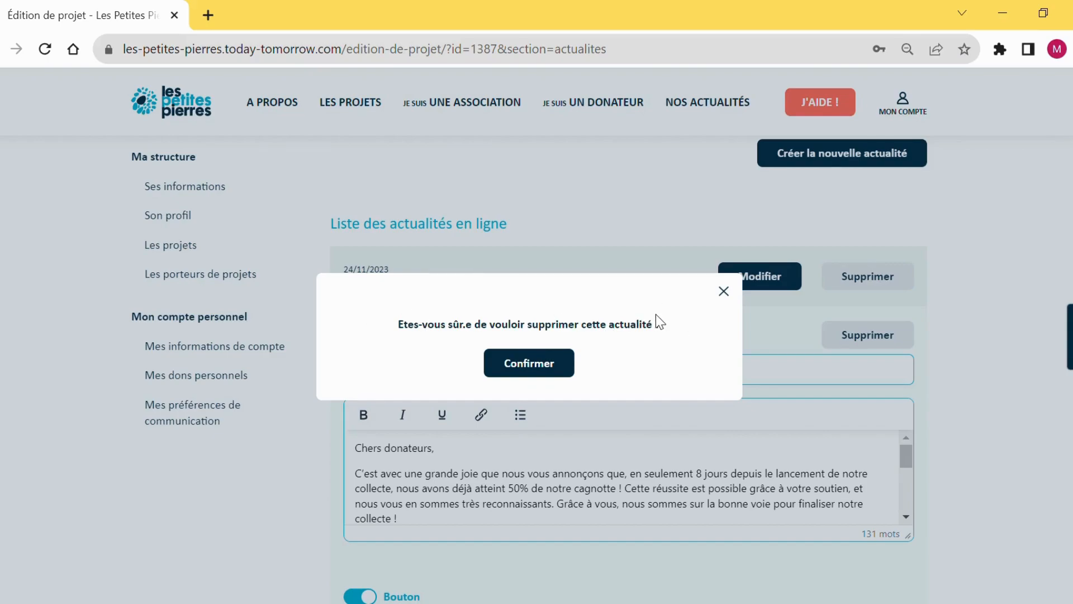
click(558, 370)
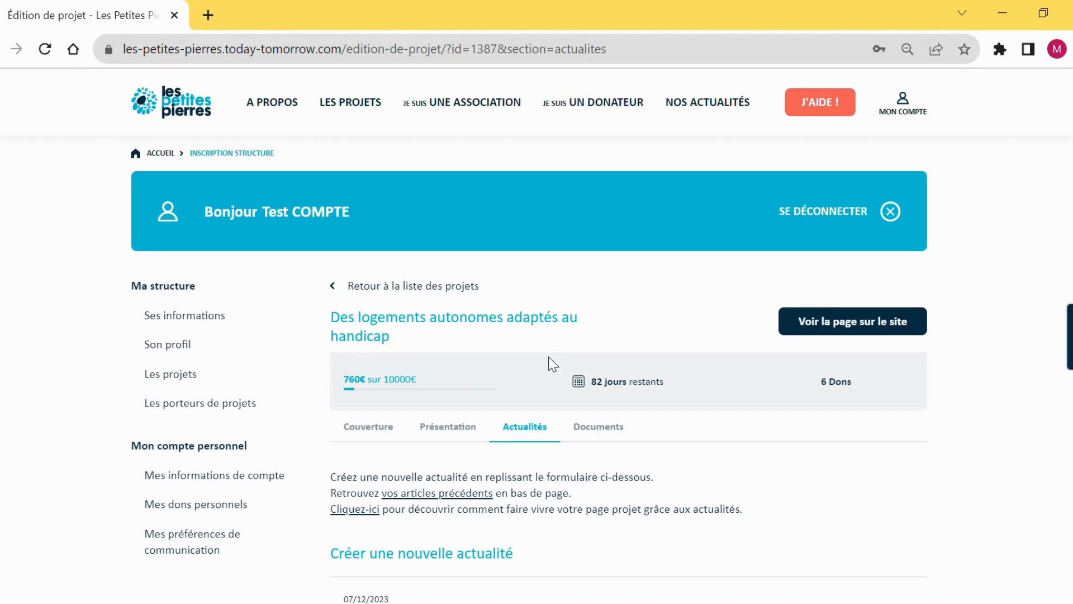
scroll(553, 364, down, 3)
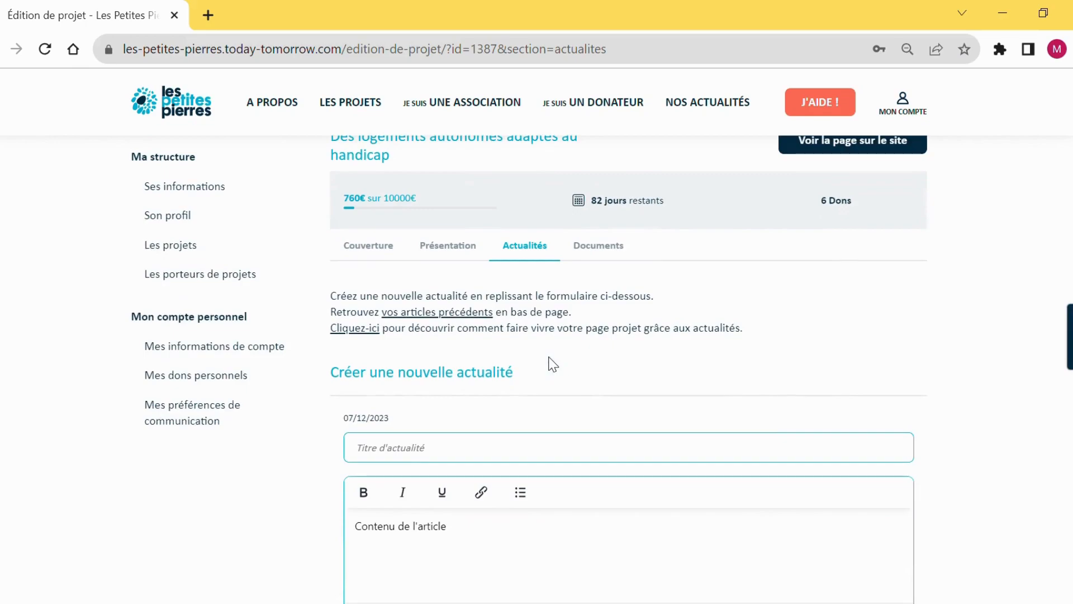